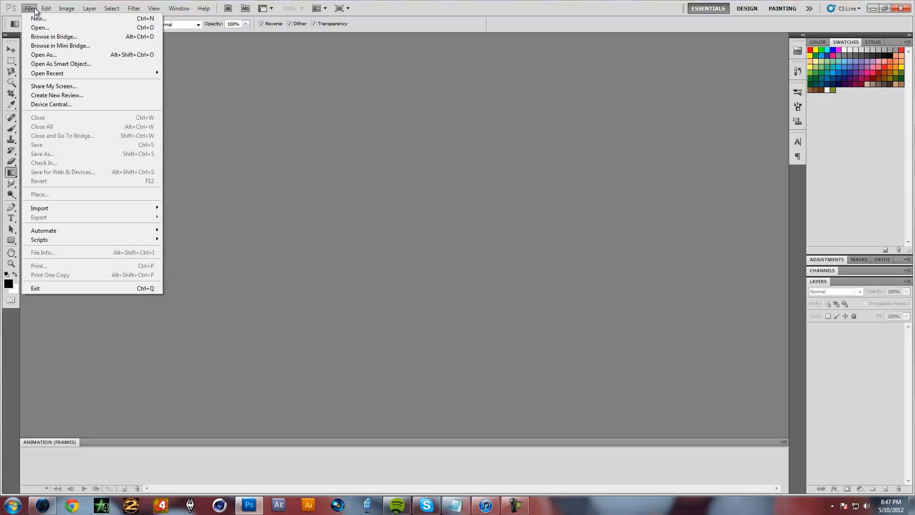
Start a new 1280 by 720 pixel document and set its resolution to 72 pixels/inch
click(32, 18)
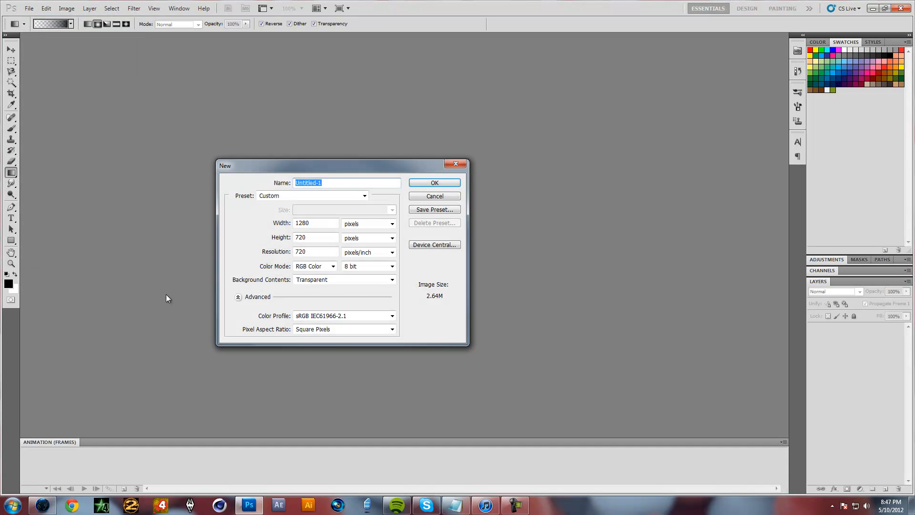
drag(337, 167, 459, 167)
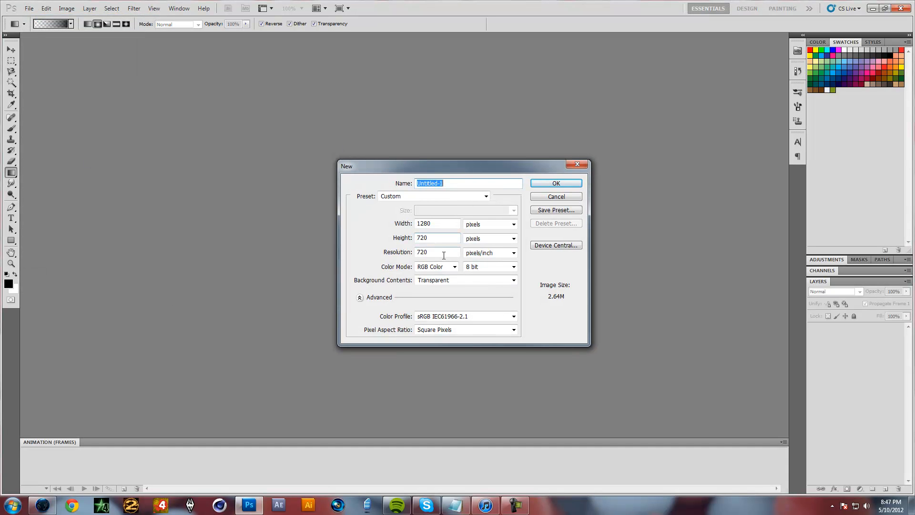
double_click(439, 224)
double_click(424, 235)
click(439, 253)
key(BackSpace)
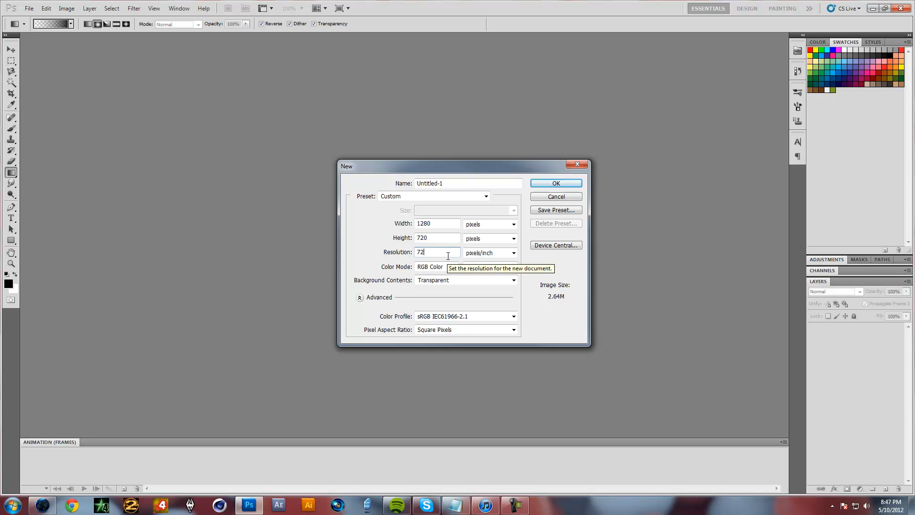
double_click(427, 255)
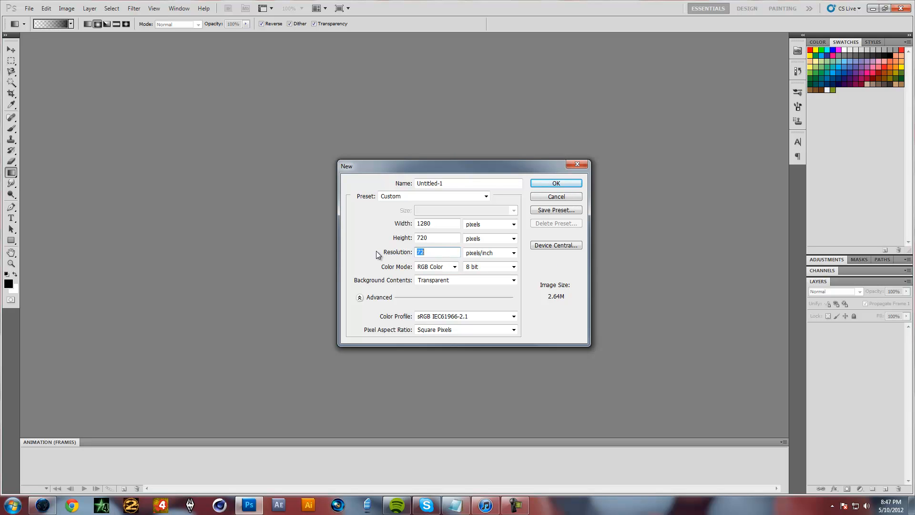
click(439, 238)
click(437, 223)
click(424, 223)
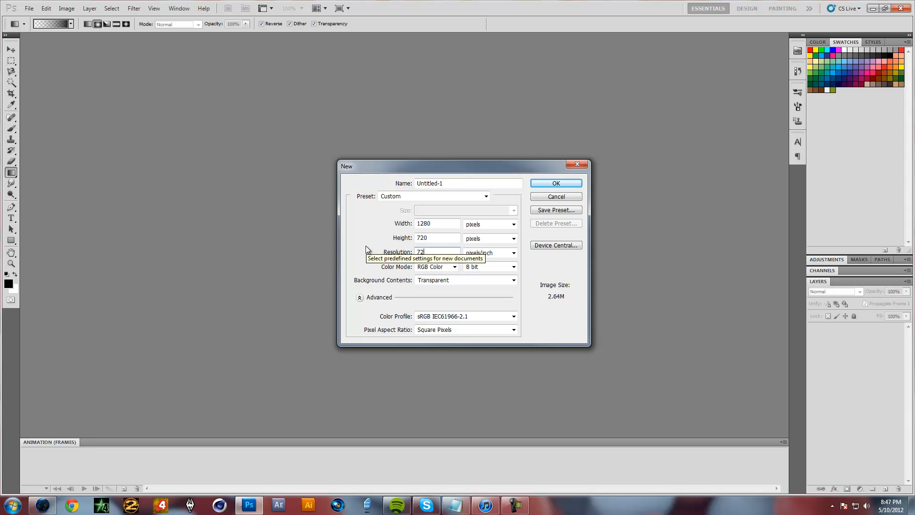
Use pixels as the new document's width unit and Transparent as its background contents
click(500, 224)
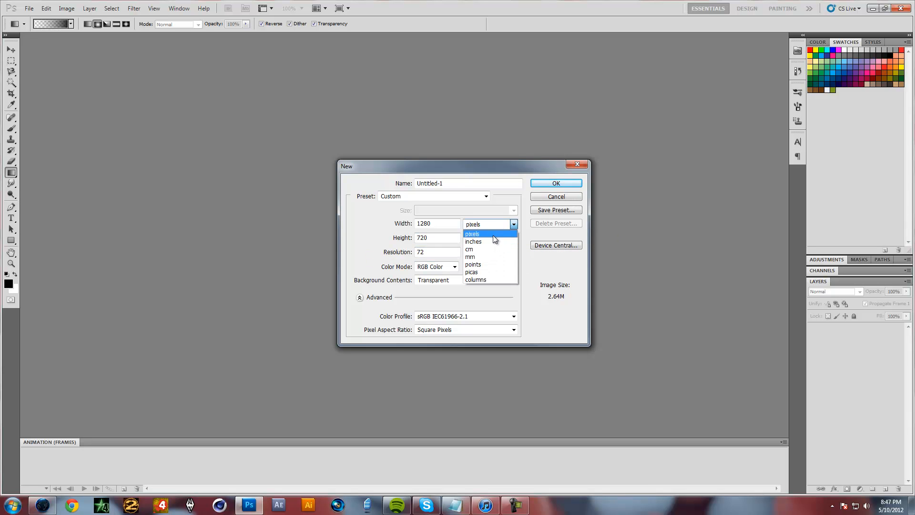
click(494, 234)
click(486, 224)
click(486, 235)
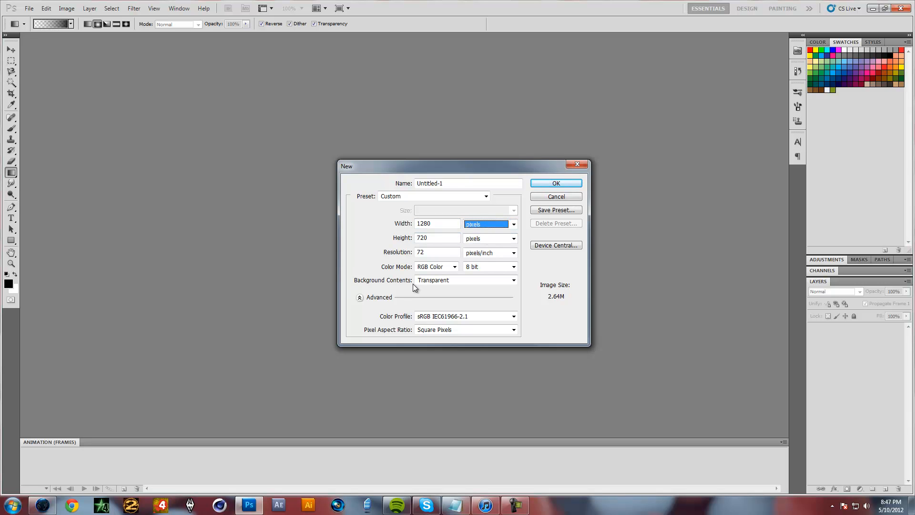
click(439, 283)
click(440, 285)
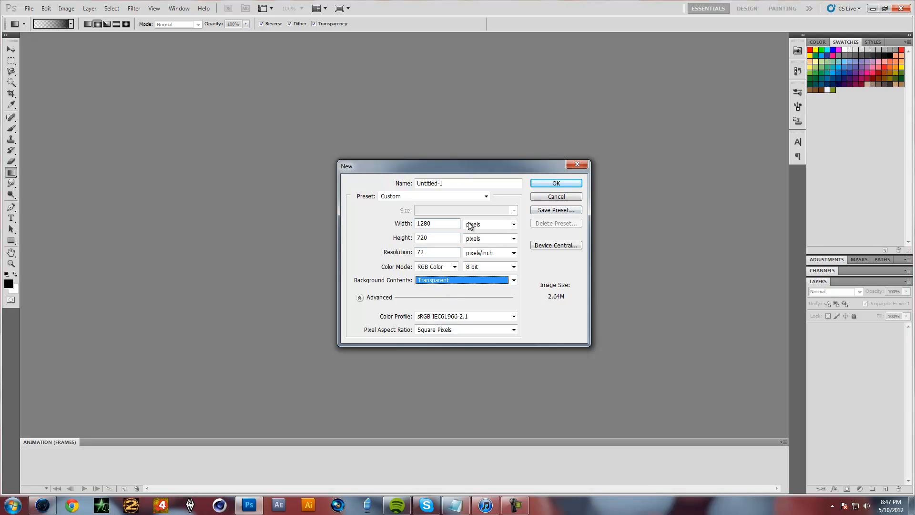
click(540, 213)
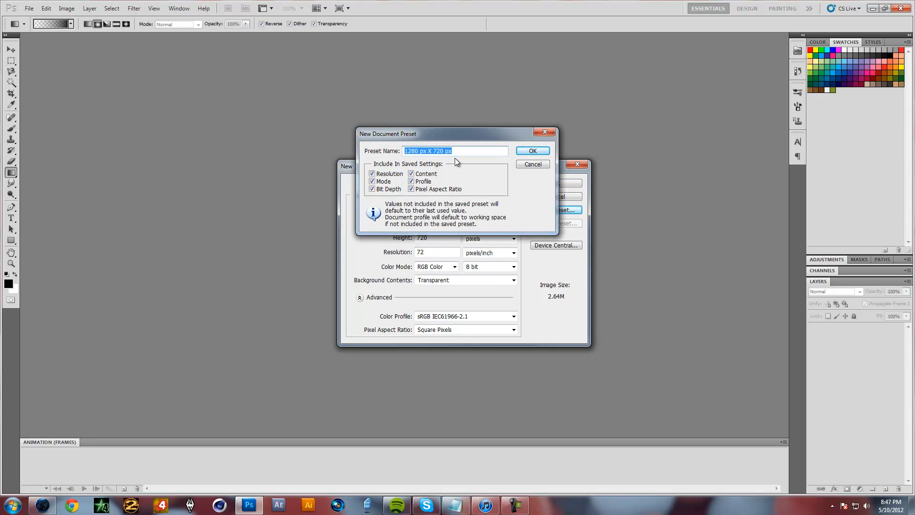
text(Log)
click(529, 149)
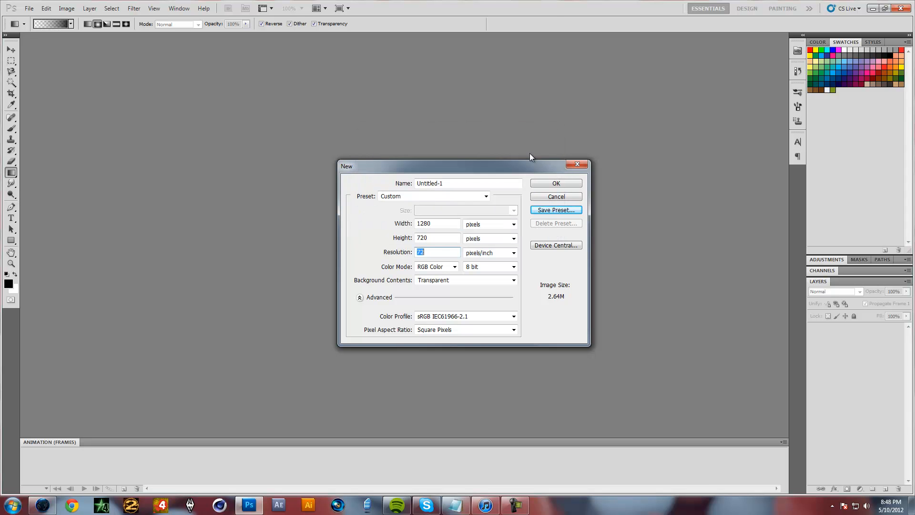
Choose the 1280 x 720 preset and create the document
click(485, 197)
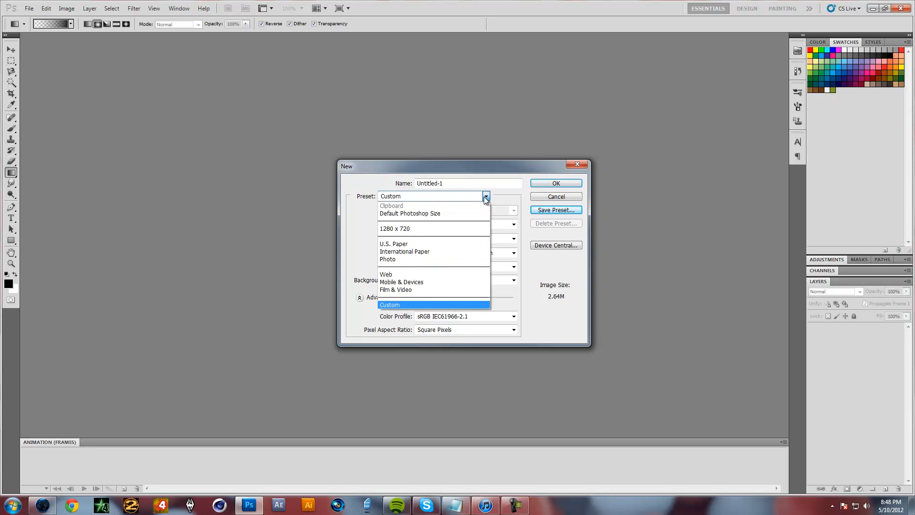
click(453, 227)
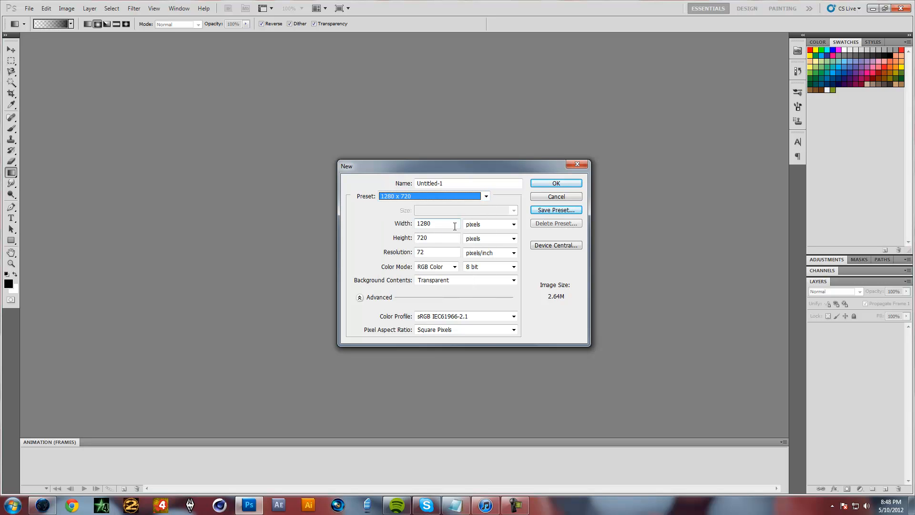
click(558, 184)
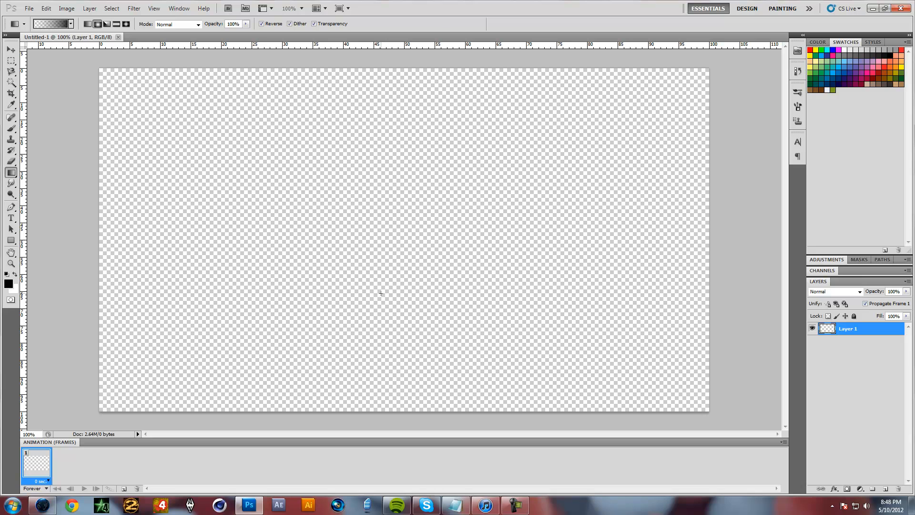
right_click(10, 172)
click(29, 182)
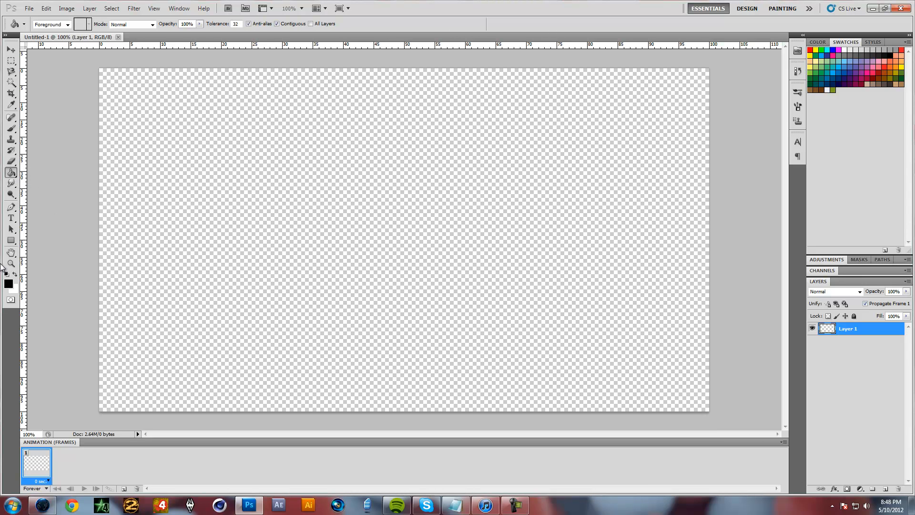
right_click(11, 173)
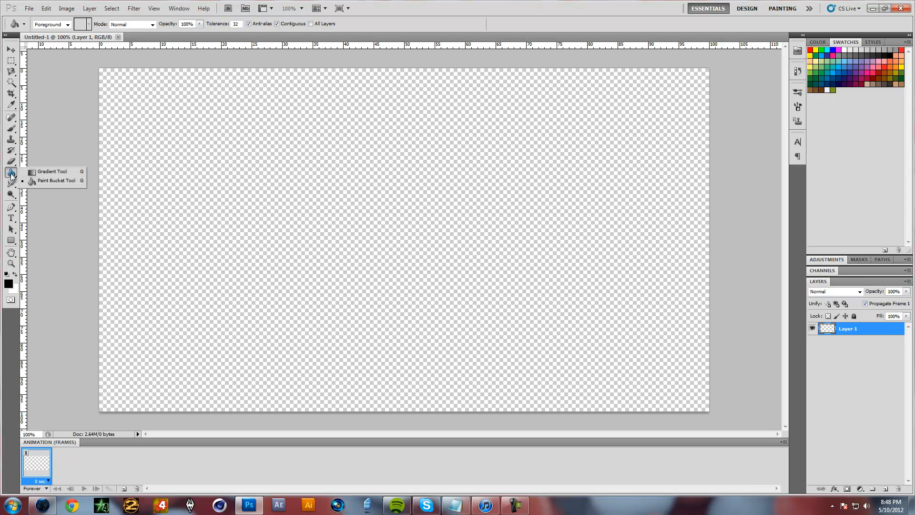
click(38, 170)
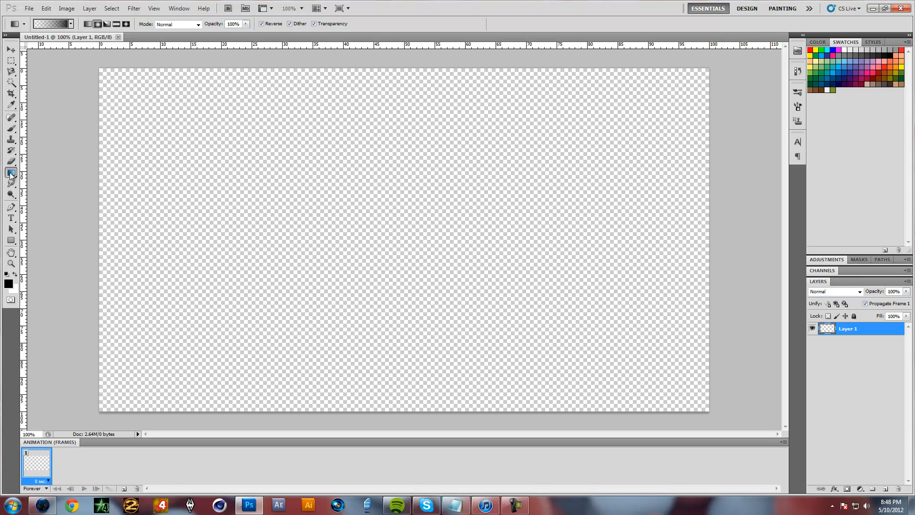
Open the Gradient Editor and load the Foreground to Background preset as the starting gradient
click(54, 25)
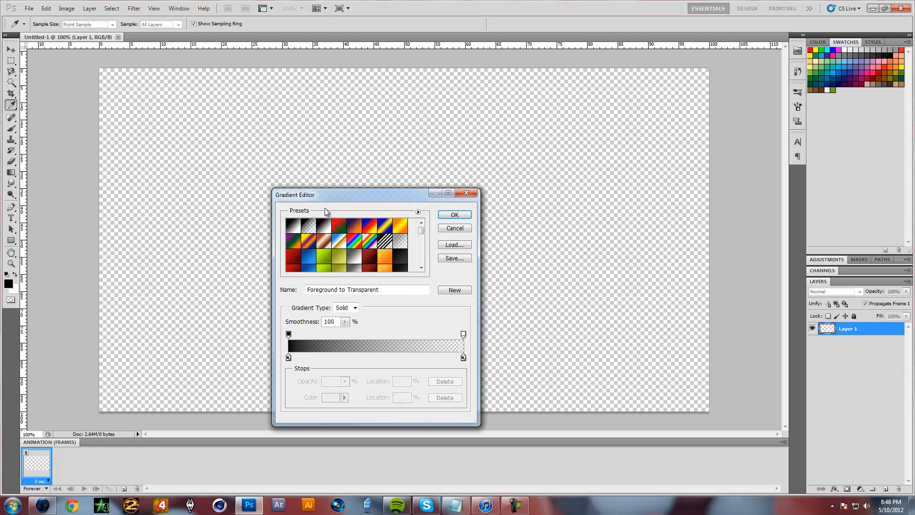
drag(355, 199, 351, 178)
click(401, 235)
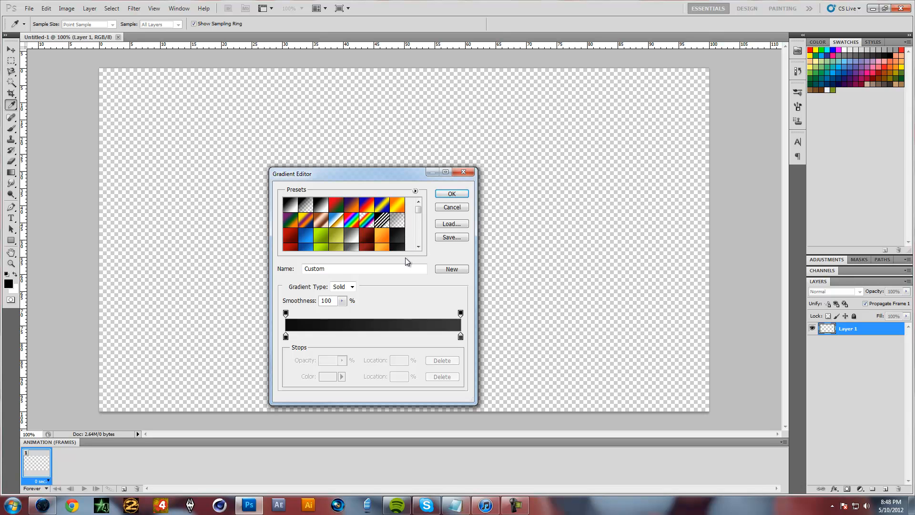
click(292, 205)
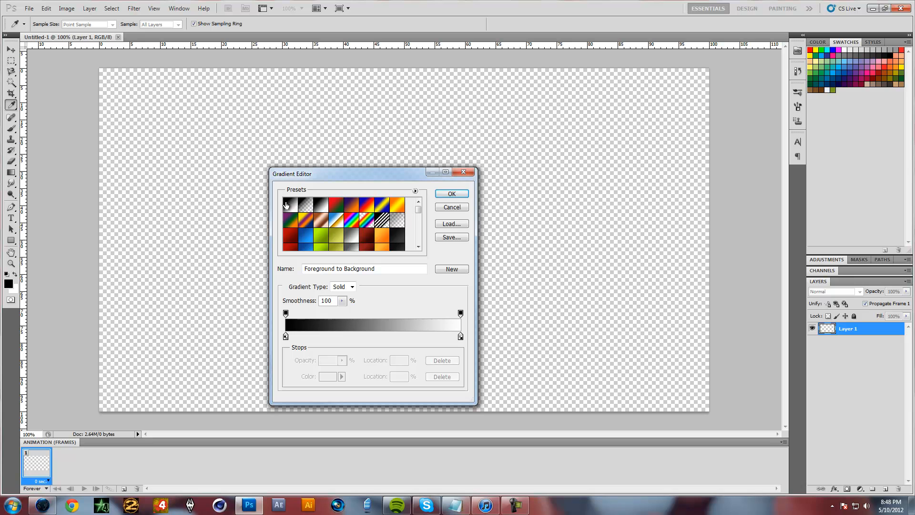
drag(391, 265, 303, 268)
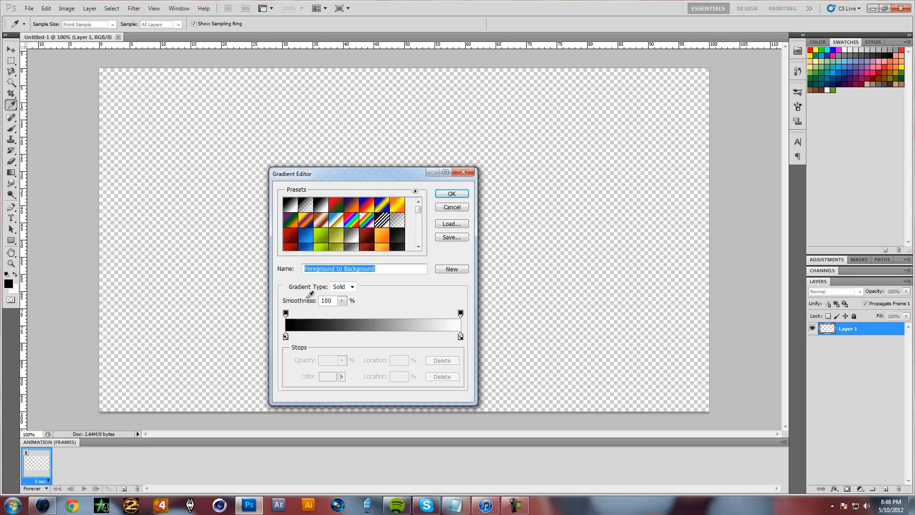
Set the gradient's starting colour stop to white (ffffff)
click(286, 337)
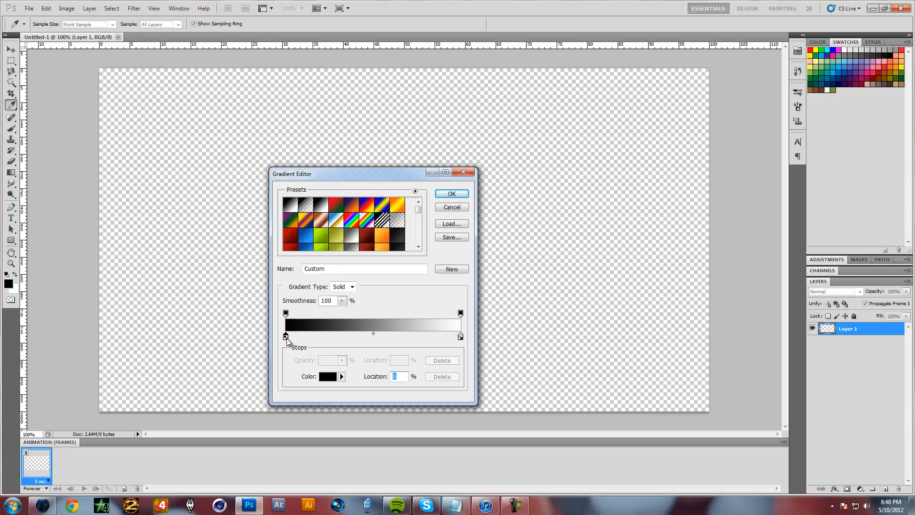
click(328, 377)
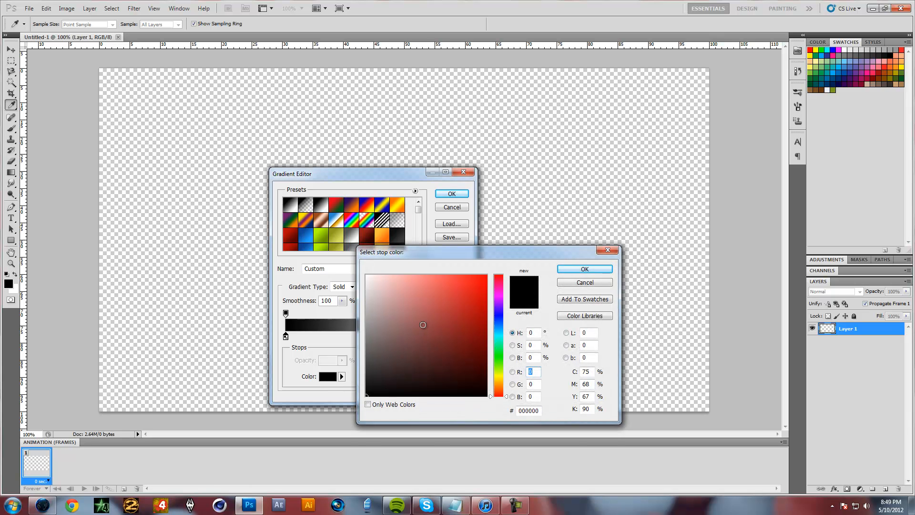
click(323, 251)
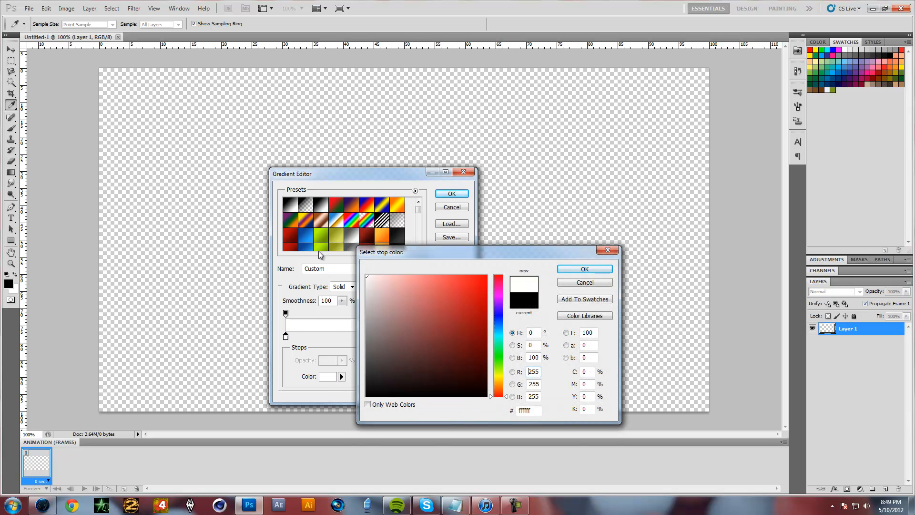
click(563, 270)
Set the gradient's end colour stop to light grey and accept the custom gradient
click(460, 337)
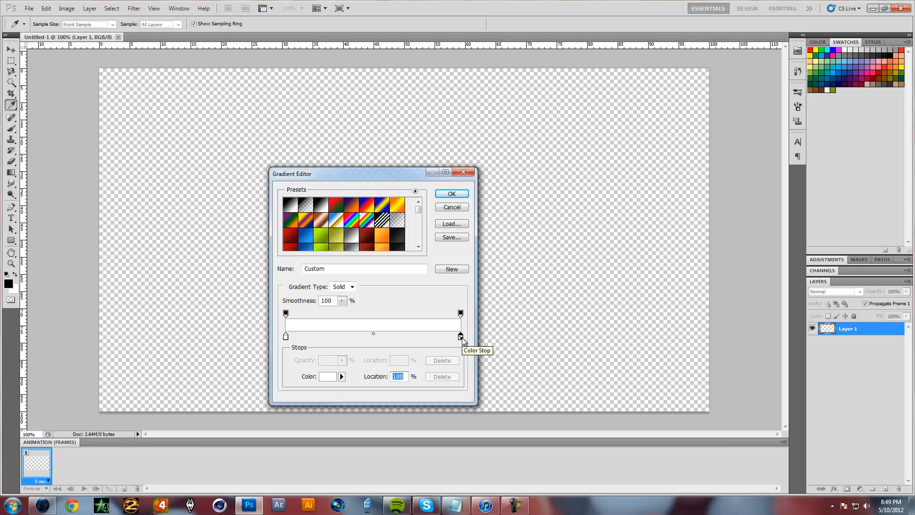
click(327, 377)
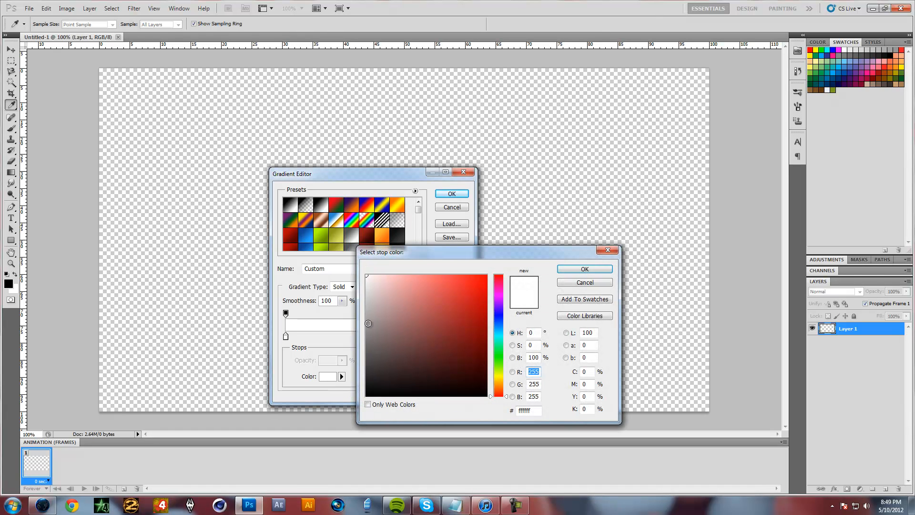
click(584, 269)
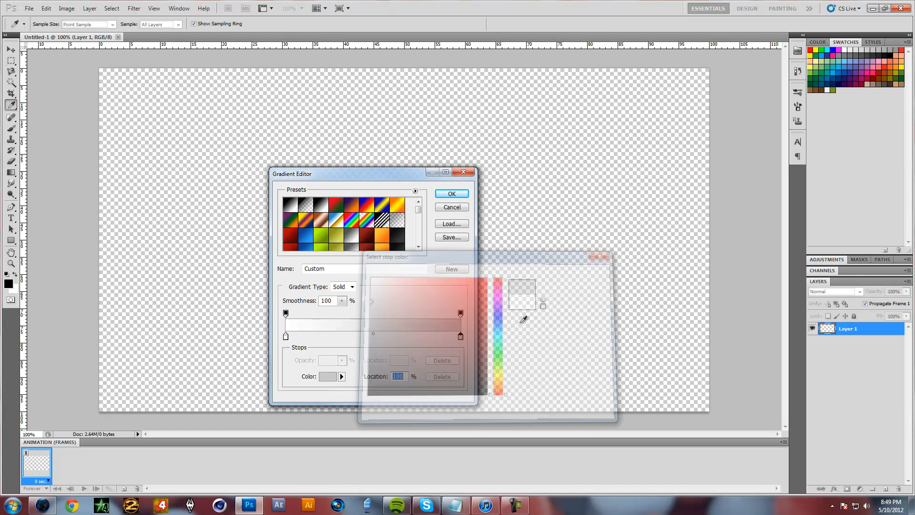
click(455, 195)
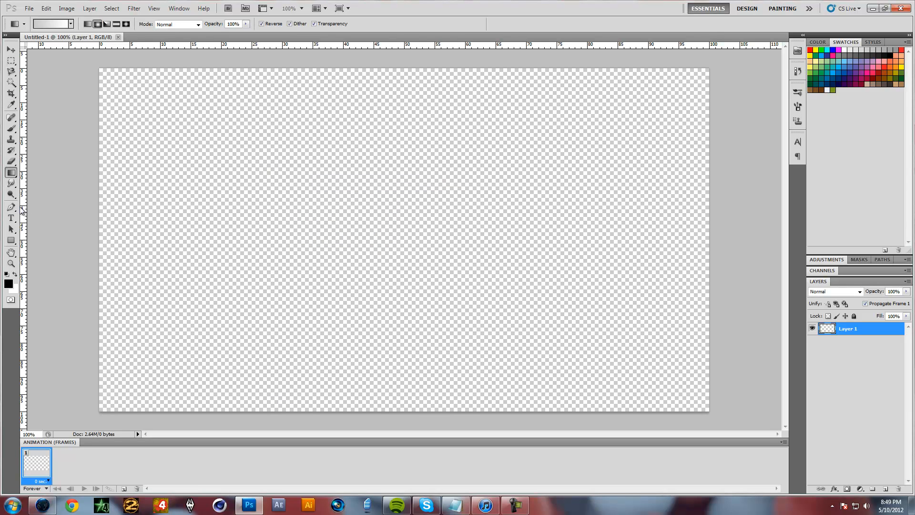
Place one vertical and one horizontal guide crossing at the centre of the canvas
drag(23, 212, 406, 208)
drag(387, 45, 372, 241)
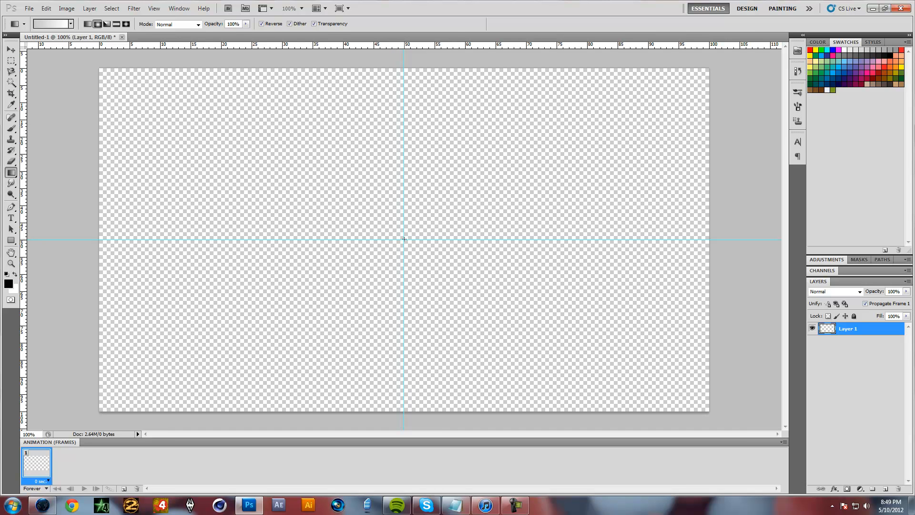
Try a reversed radial gradient from the canvas centre to its upper-left corner, then undo it
drag(404, 239, 100, 69)
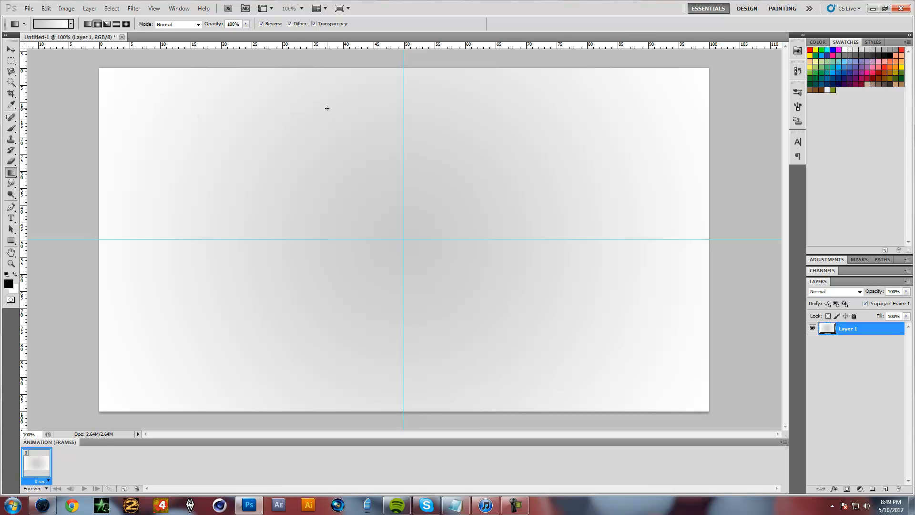
key(ctrl+z)
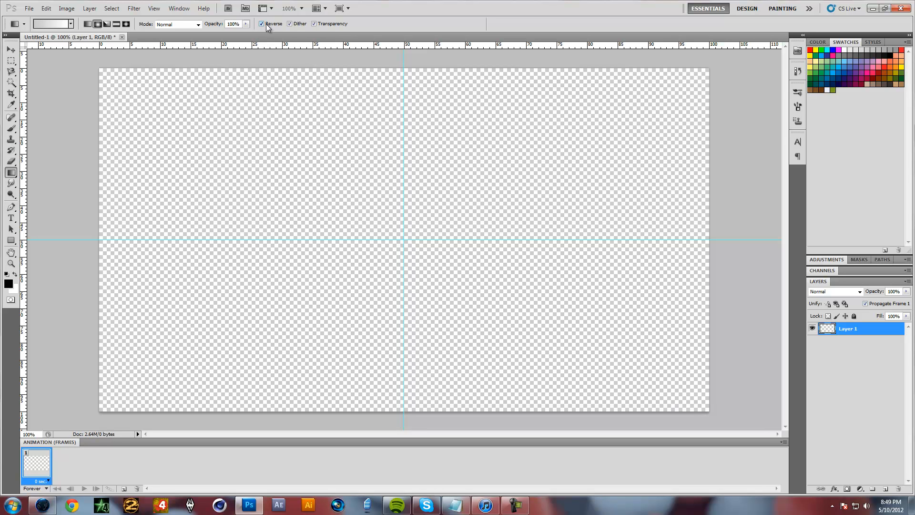
Turn off Reverse, fill Layer 1 with a radial gradient from the canvas centre to its upper-left corner, and hide the guides
click(262, 24)
drag(350, 223, 99, 68)
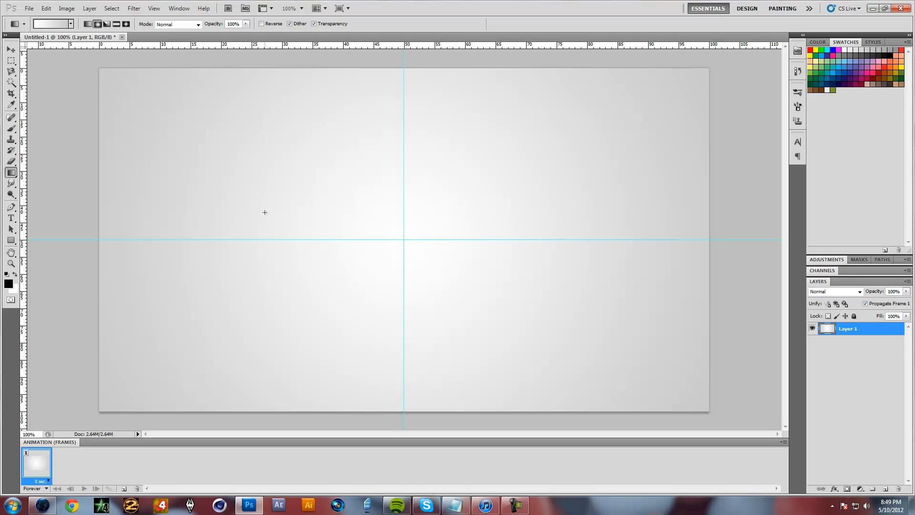
key(ctrl+semicolon)
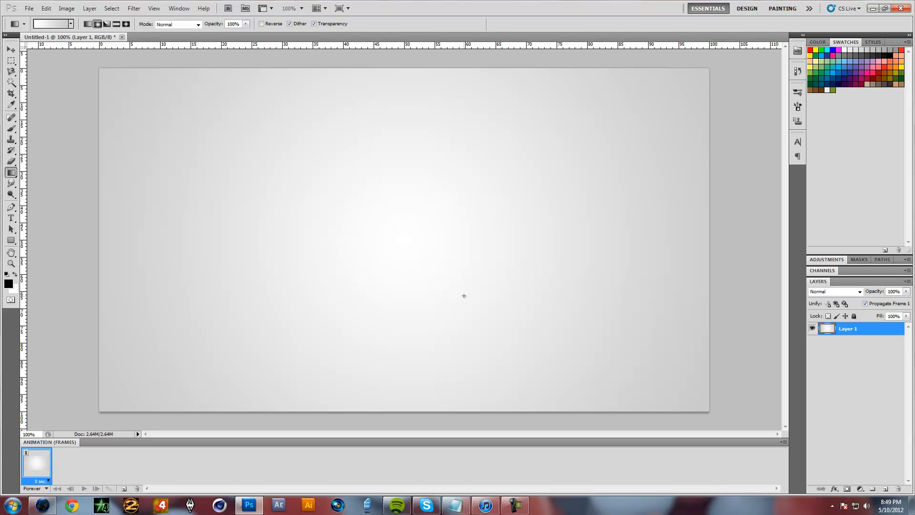
click(886, 490)
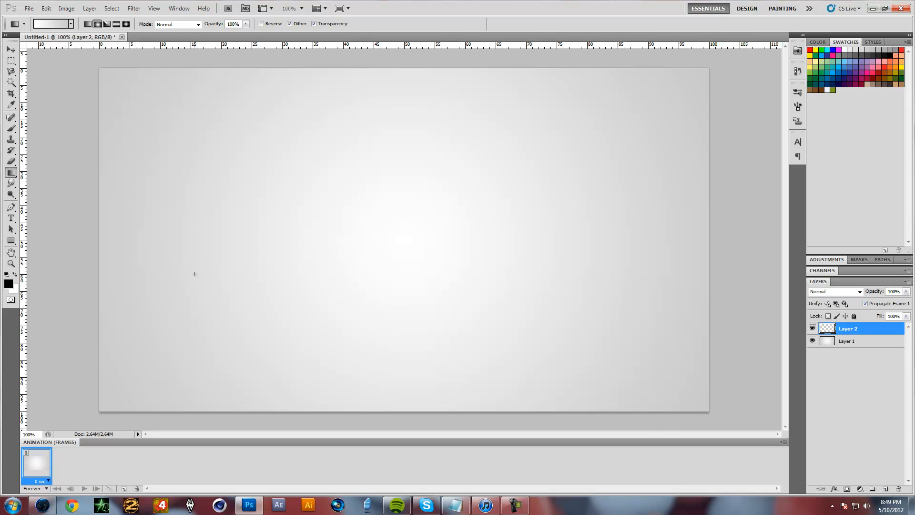
click(12, 220)
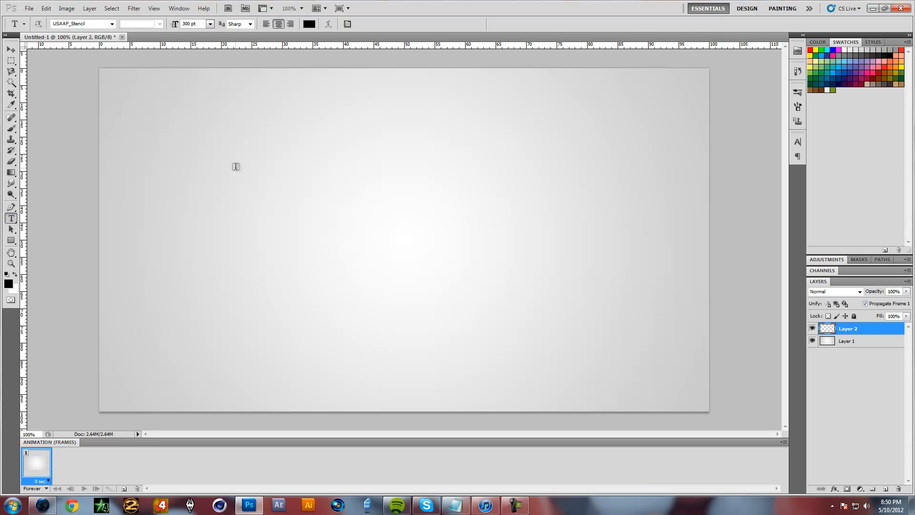
drag(209, 152, 579, 305)
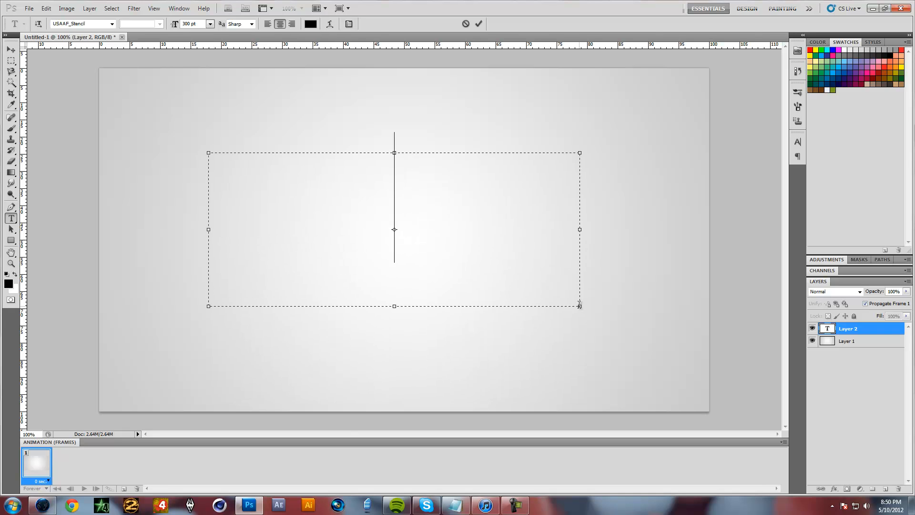
click(846, 329)
drag(847, 328, 898, 489)
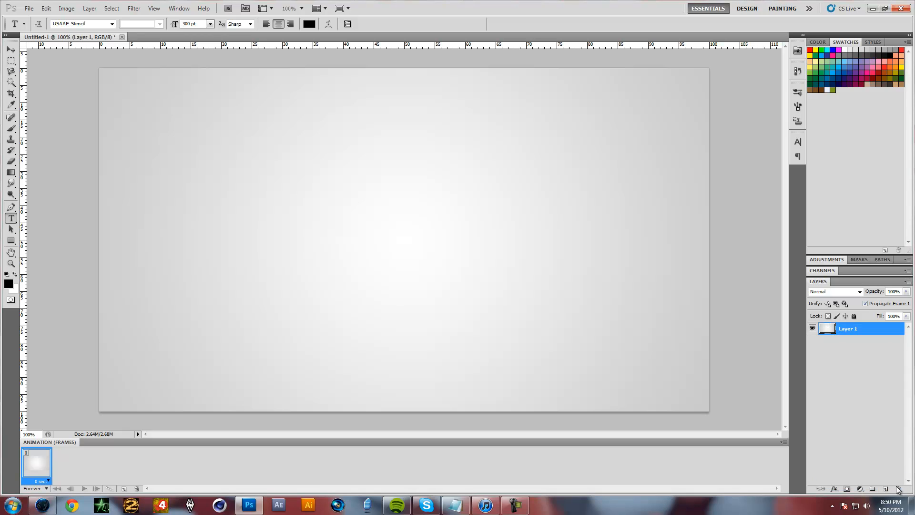
Add a point text layer reading AROCHA DESIGNS and move the text to the horizontal middle of the canvas
click(246, 195)
drag(293, 230, 310, 317)
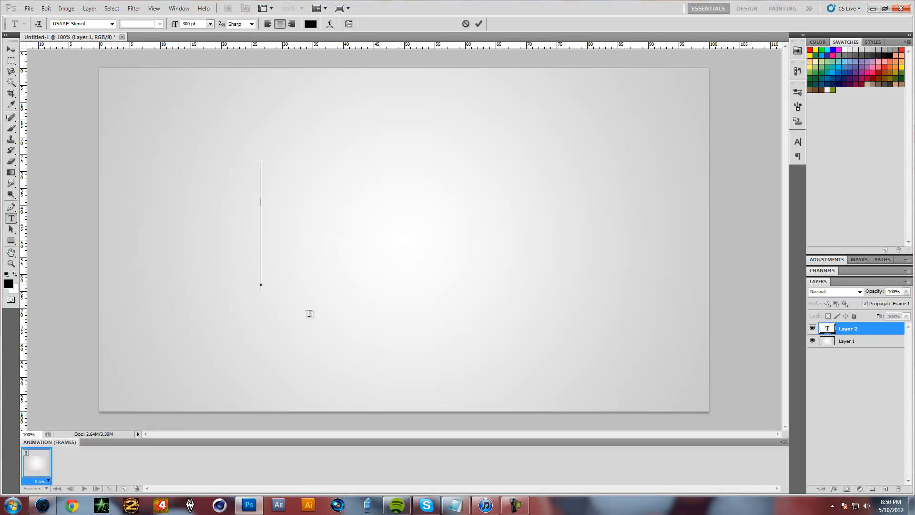
text(ARCEA)
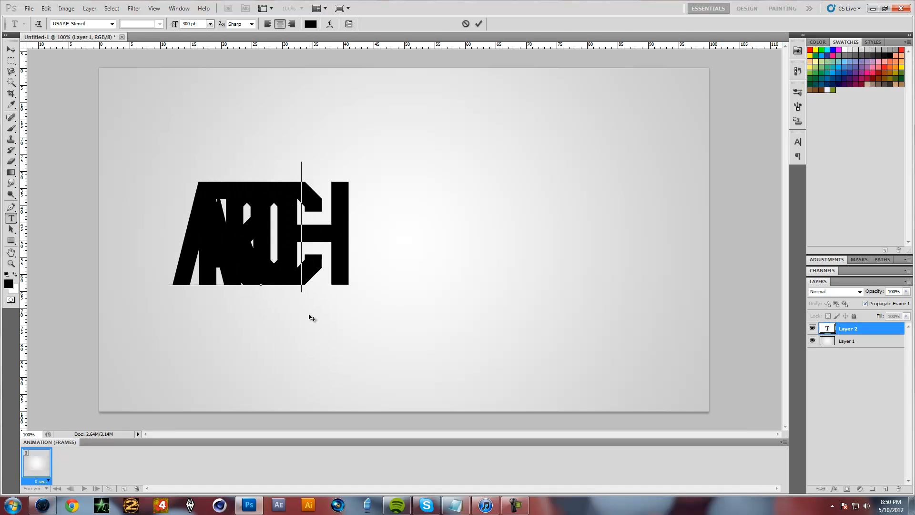
text( DESIGNS)
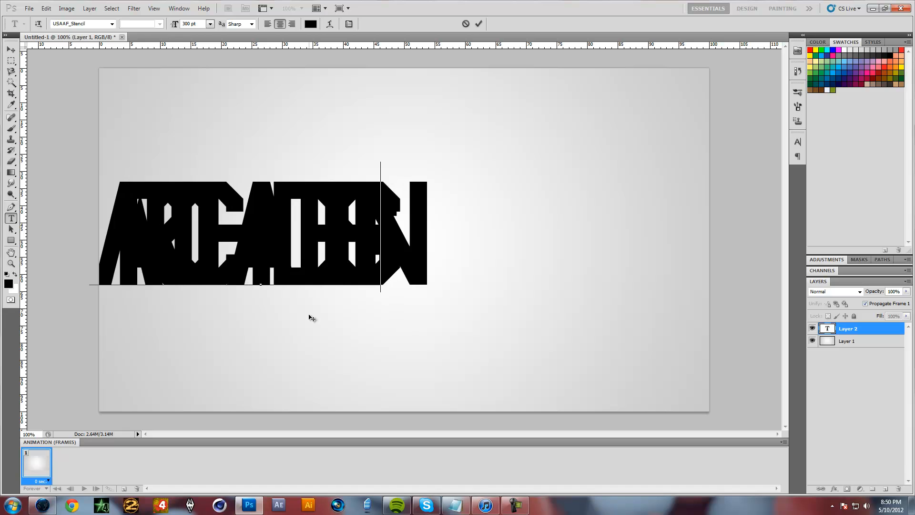
key(ctrl+a)
drag(358, 327, 492, 317)
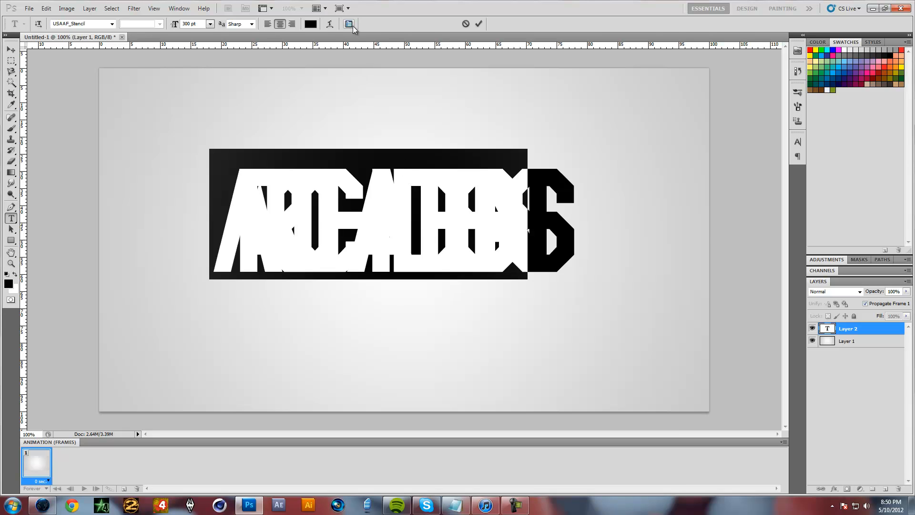
Show the character settings and add a second line of filler text, DXAWDAWDWA, below AROCHA DESIGNS
click(349, 24)
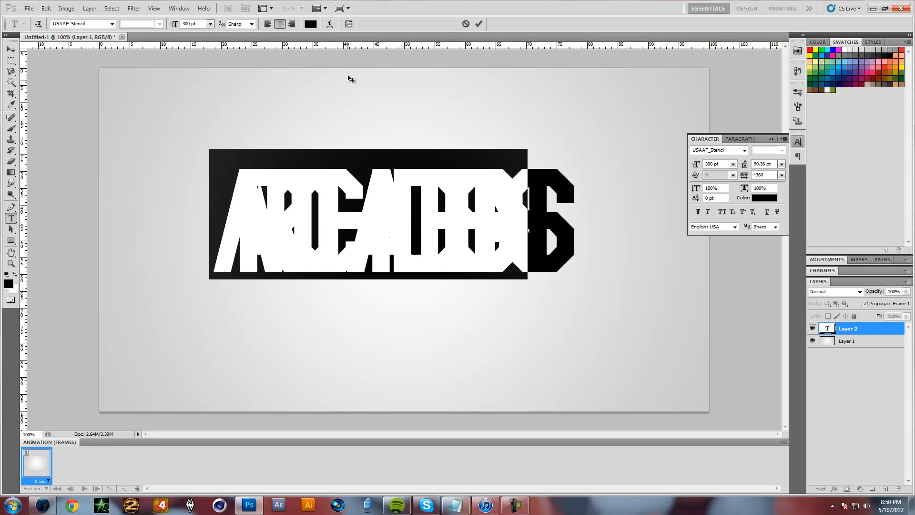
click(733, 165)
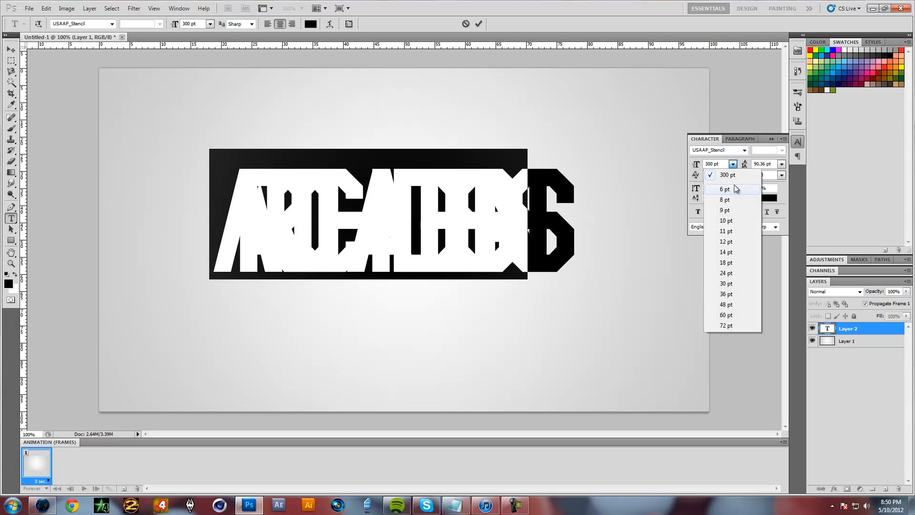
click(729, 166)
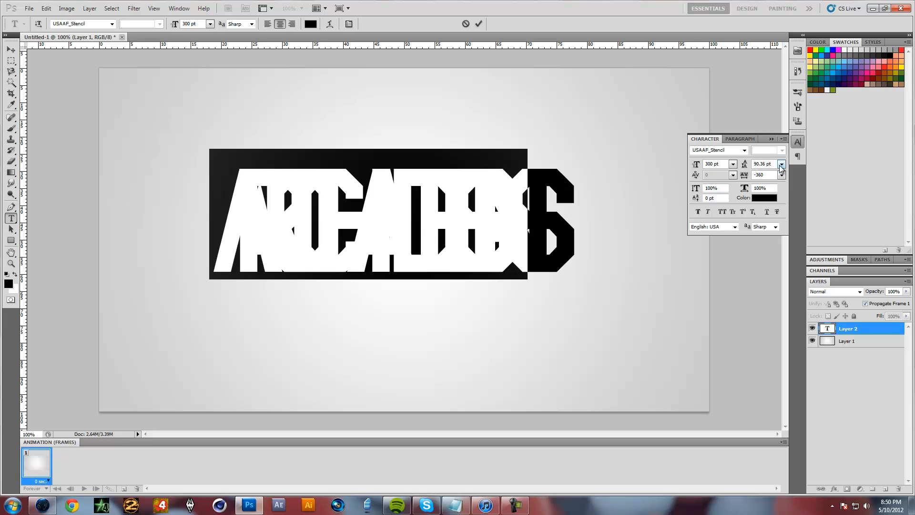
click(552, 236)
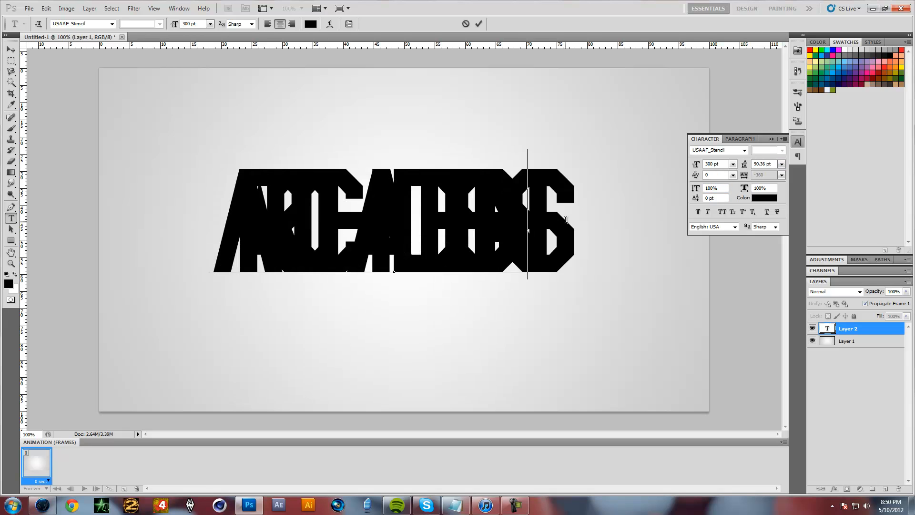
key(Return)
text(DXAWDAWDWA)
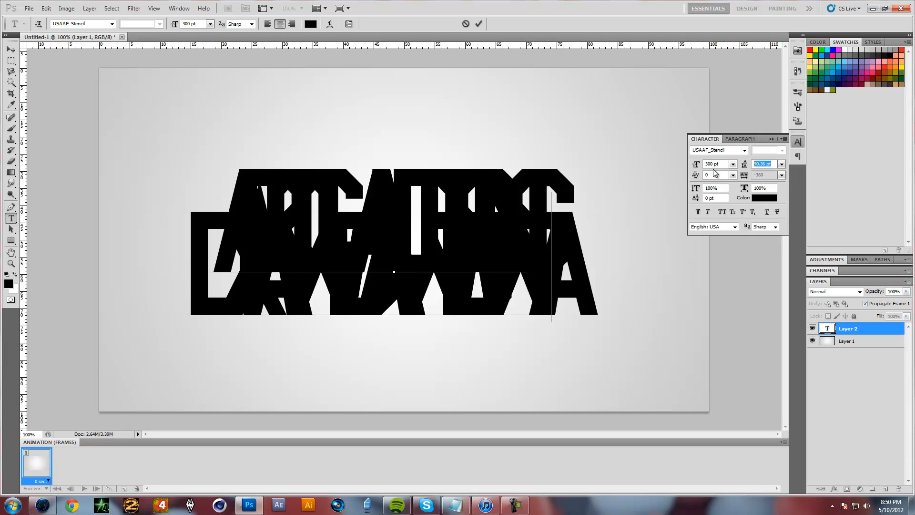
Select both lines except the opening A, set leading to Auto and tracking to 0, and hide the character settings
drag(596, 284, 246, 138)
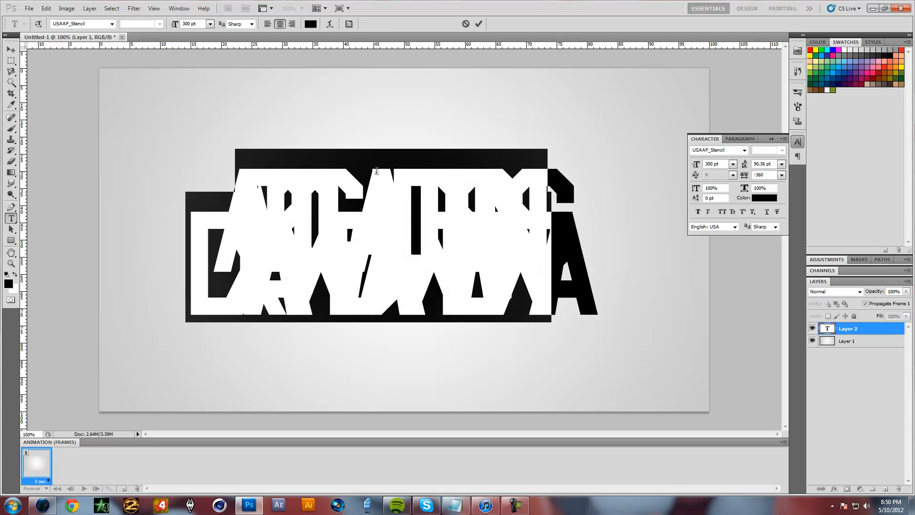
click(782, 163)
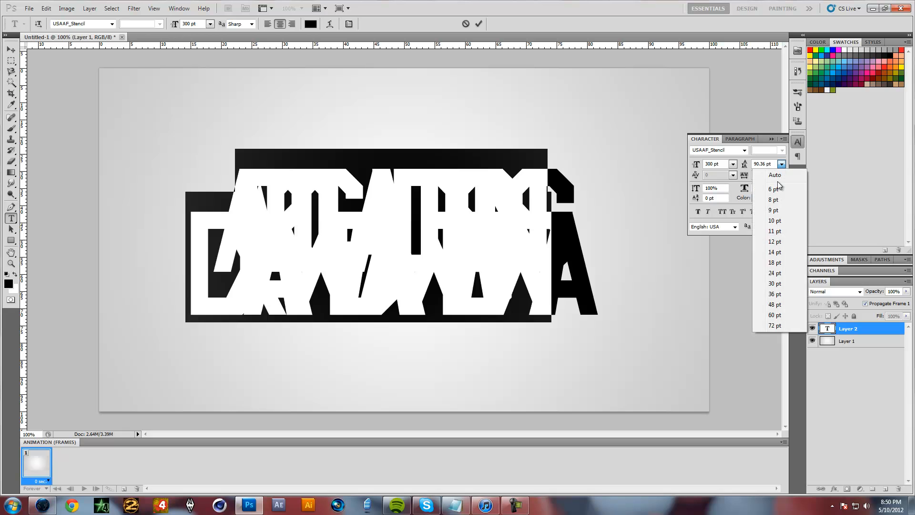
click(773, 172)
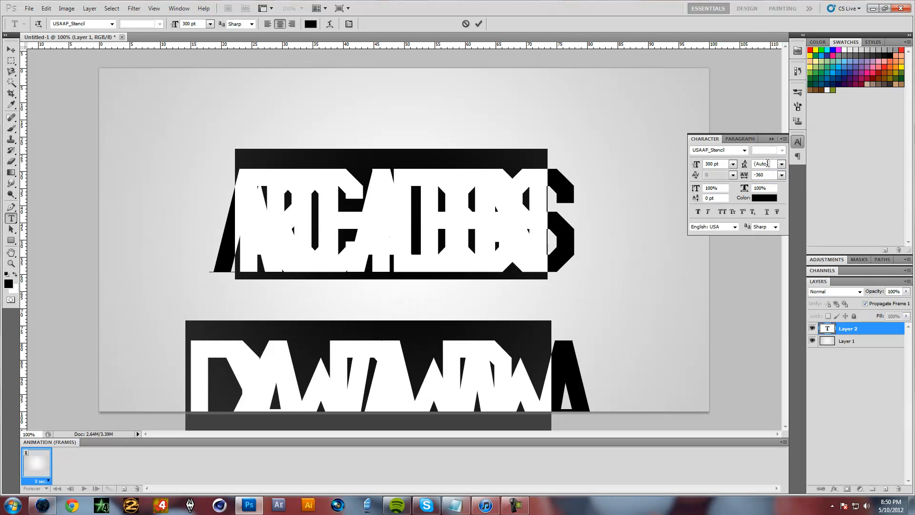
click(782, 175)
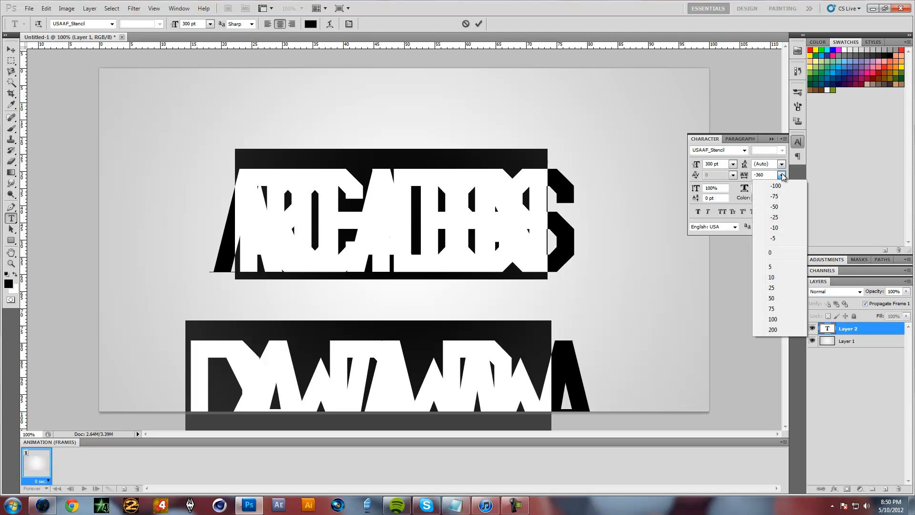
click(744, 176)
mouse_move(742, 176)
mouse_down()
mouse_move(761, 176)
mouse_move(752, 179)
mouse_up()
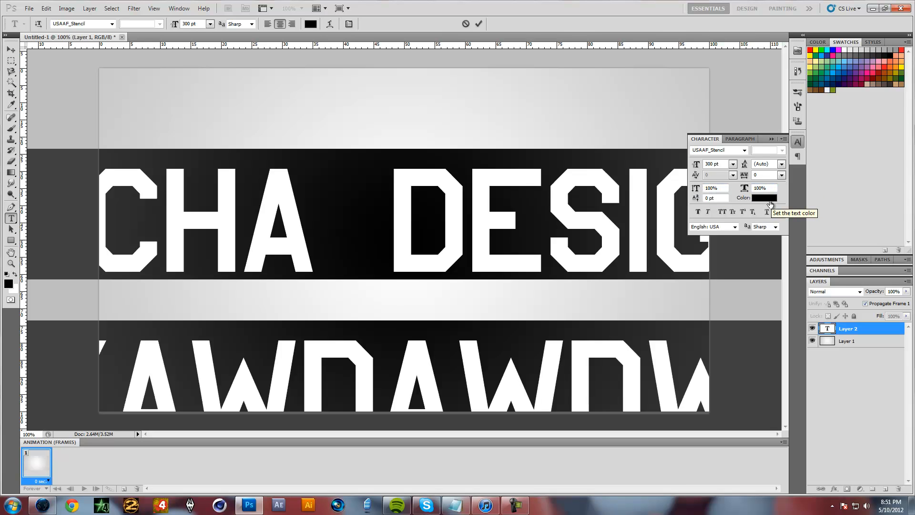
click(797, 142)
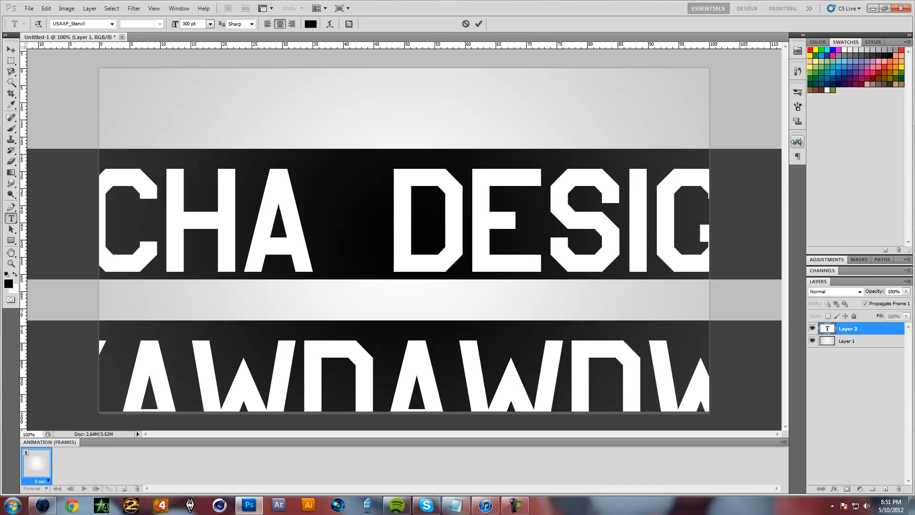
Change the selected text's font to Gotham Thin
click(112, 25)
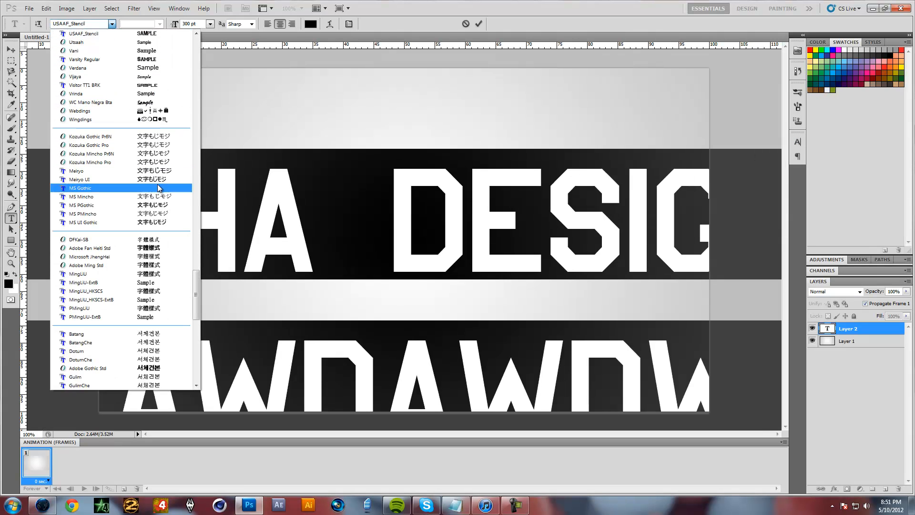
drag(195, 287, 201, 145)
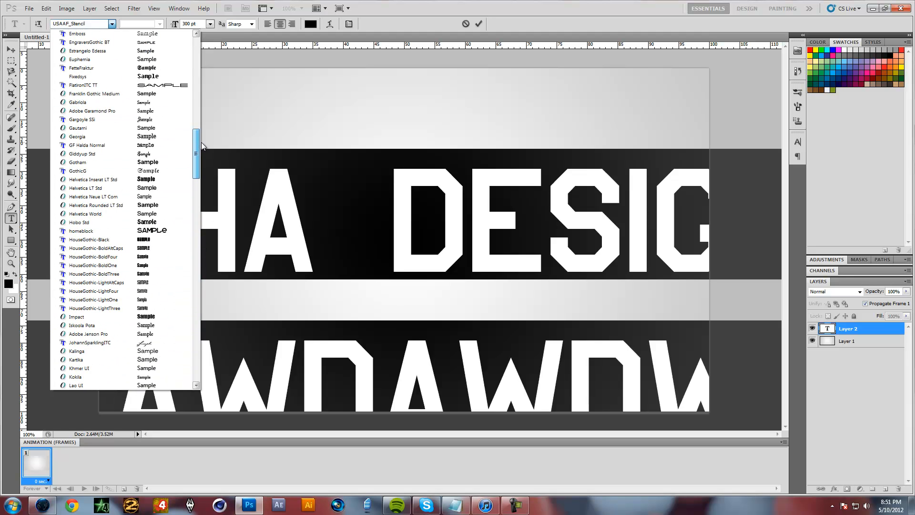
click(148, 161)
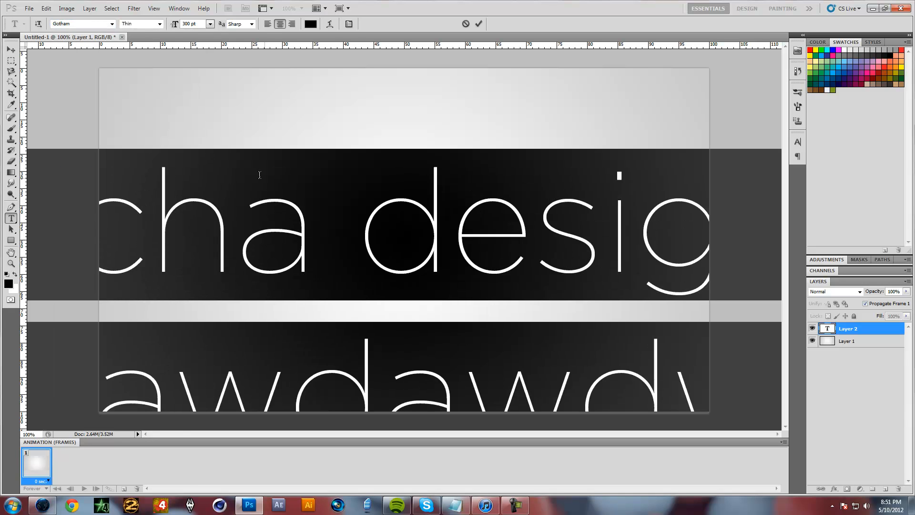
Reduce the selected text's font size in small decrements until both lines fit within the canvas width
key(Down)
key(Down)
key(Down)
key(Down)
key(Down)
key(Down)
key(Down)
key(Down)
key(Down)
key(Down)
key(Down)
key(Down)
key(Down)
key(Down)
key(Down)
key(Down)
key(Down)
key(Down)
key(Down)
key(Down)
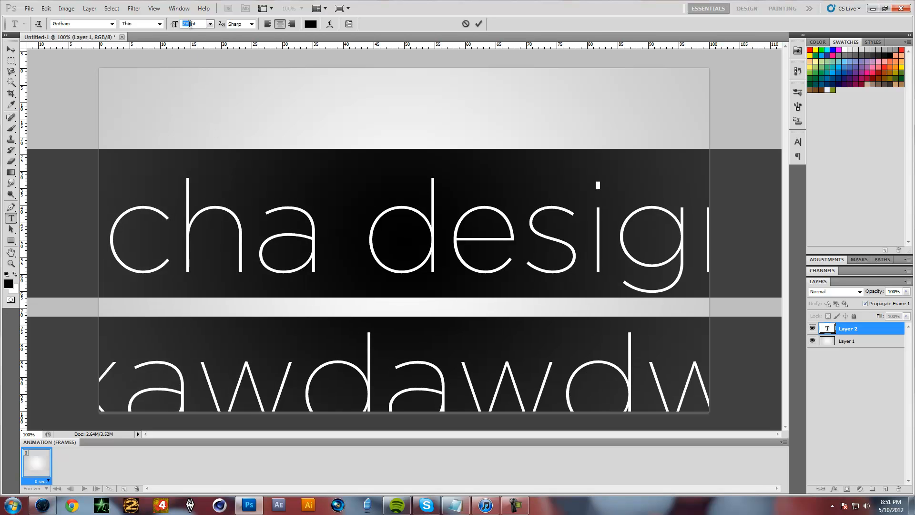
key(Down)
key(Down)
key(Down)
key(Down)
key(Down)
key(Down)
key(Down)
key(Down)
key(Down)
key(Down)
key(Down)
key(Down)
key(Down)
key(Down)
key(Down)
key(Down)
key(Down)
key(Down)
key(Down)
key(Down)
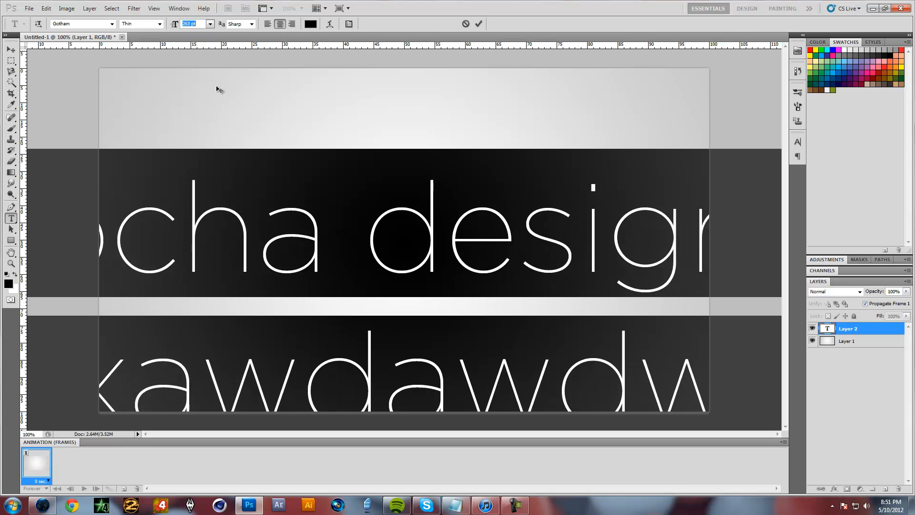
key(Down)
key(Down)
key(Down)
key(Down)
key(Down)
key(Down)
key(Down)
key(Down)
key(Down)
key(Down)
key(Down)
key(Down)
key(Down)
key(Down)
key(Down)
key(Down)
key(Down)
key(Down)
key(Down)
key(Down)
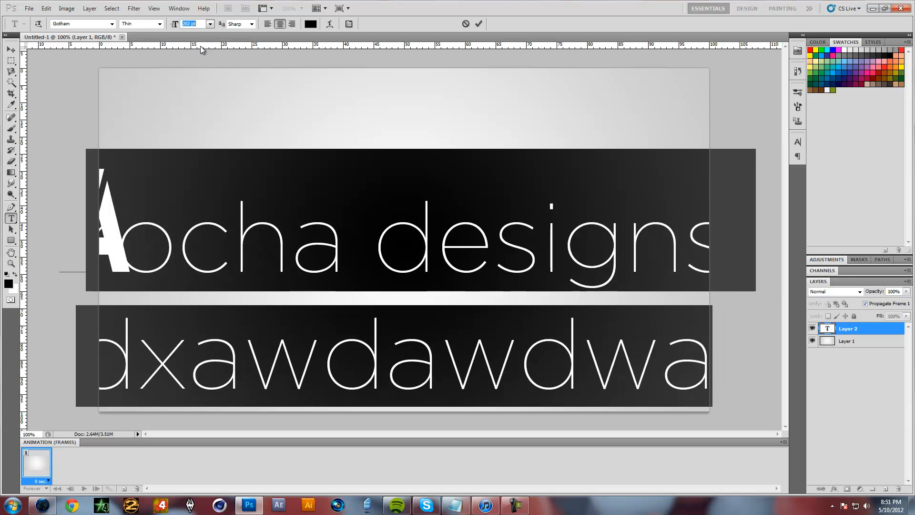
key(Down)
key(Down)
key(Down)
key(Down)
key(Down)
key(Down)
key(Down)
key(Down)
key(Down)
key(Down)
key(Down)
key(Down)
key(Down)
key(Down)
key(Down)
key(Down)
key(Down)
key(Down)
key(Down)
key(Down)
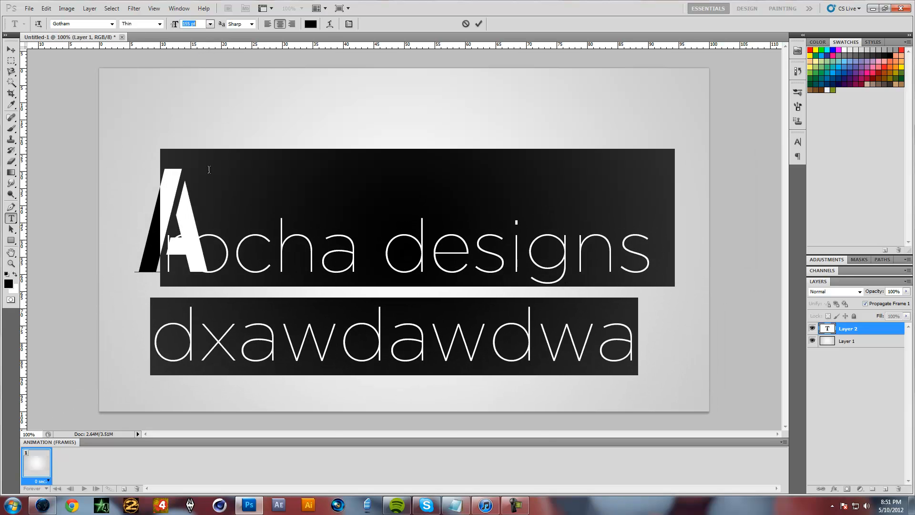
Select all the text, including the opening A, and set it to Gotham Thin at 72 pt
click(193, 243)
key(ctrl+a)
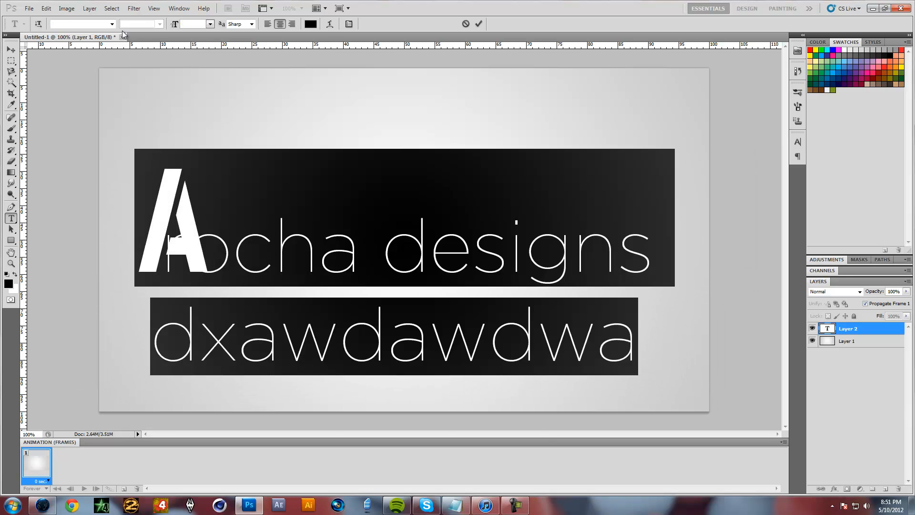
click(112, 24)
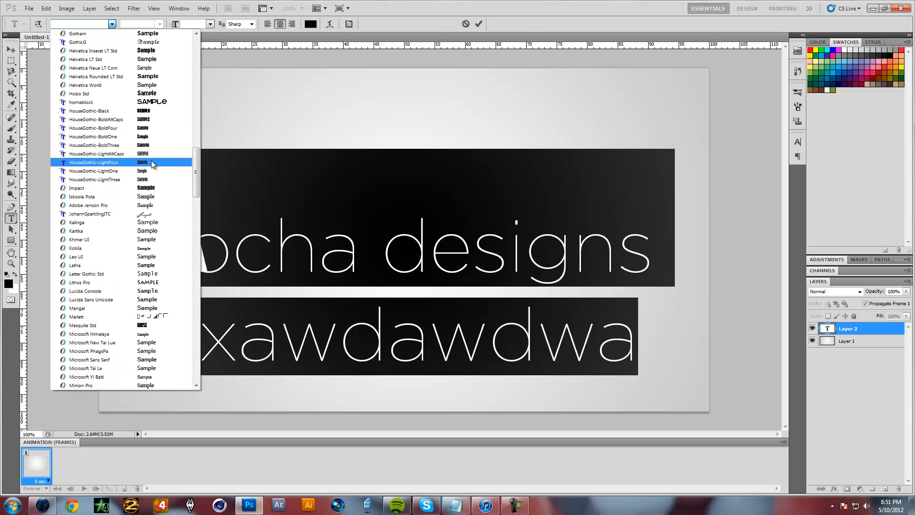
scroll(124, 181, up, 3)
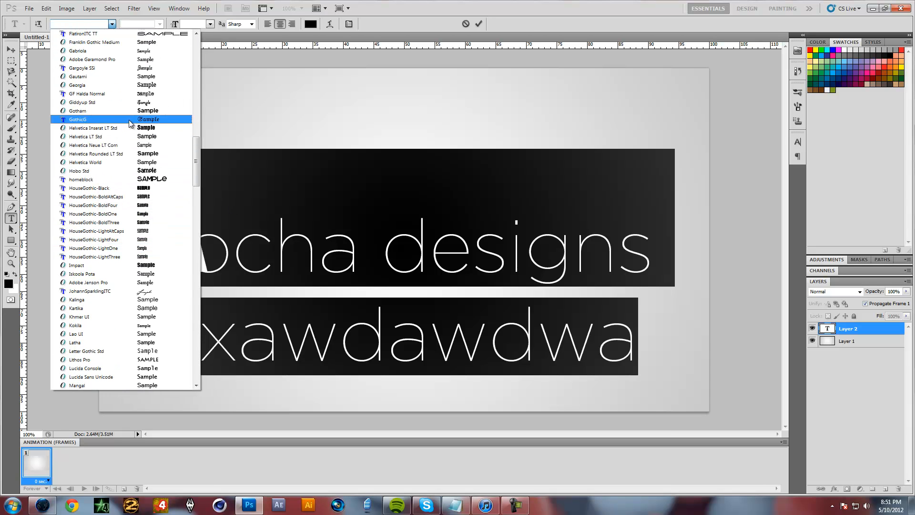
click(122, 111)
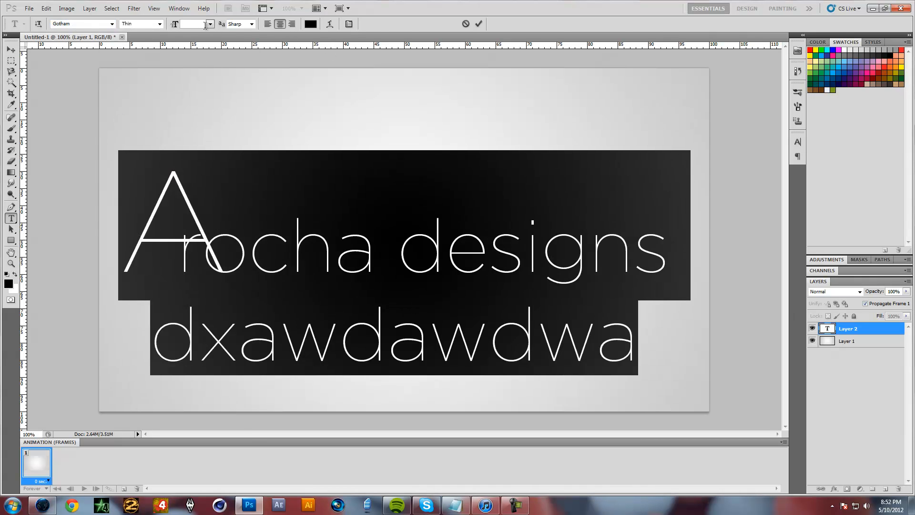
text(72)
key(Return)
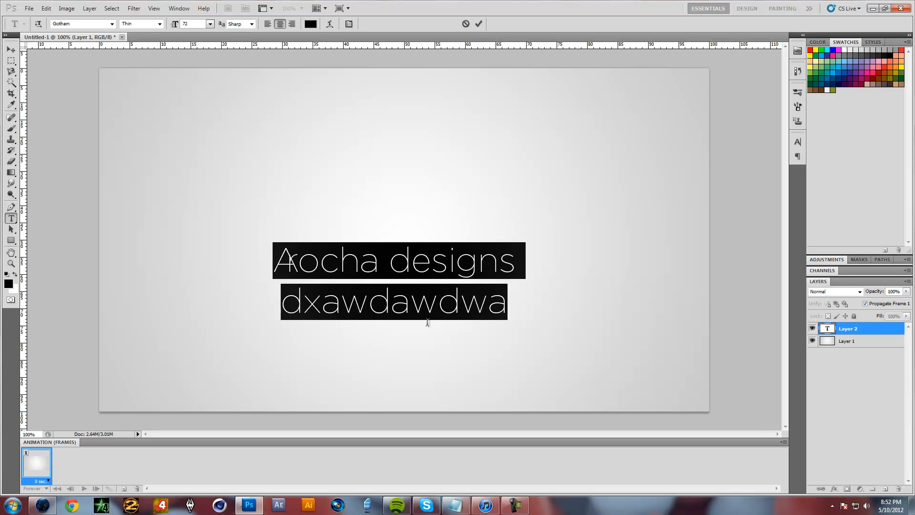
Replace the overlapping Ar at the start of the first line with a new A
click(412, 260)
click(298, 262)
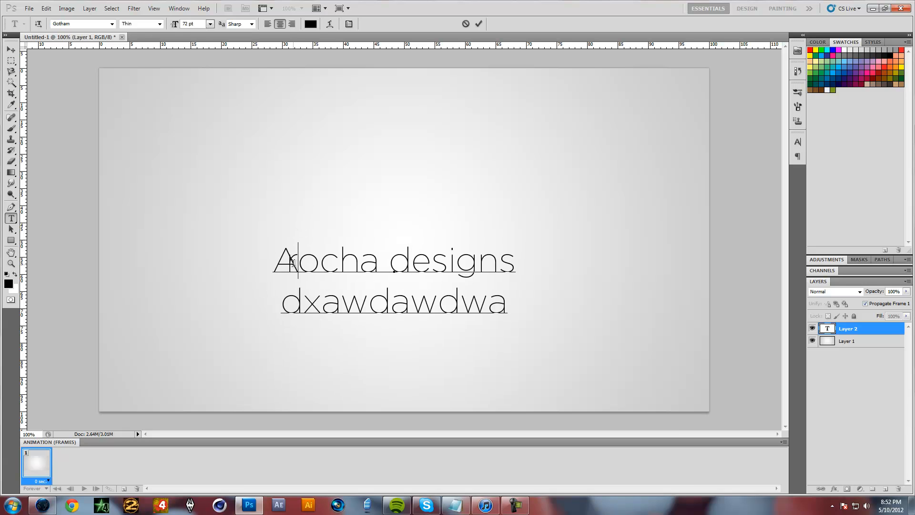
key(BackSpace)
key(BackSpace)
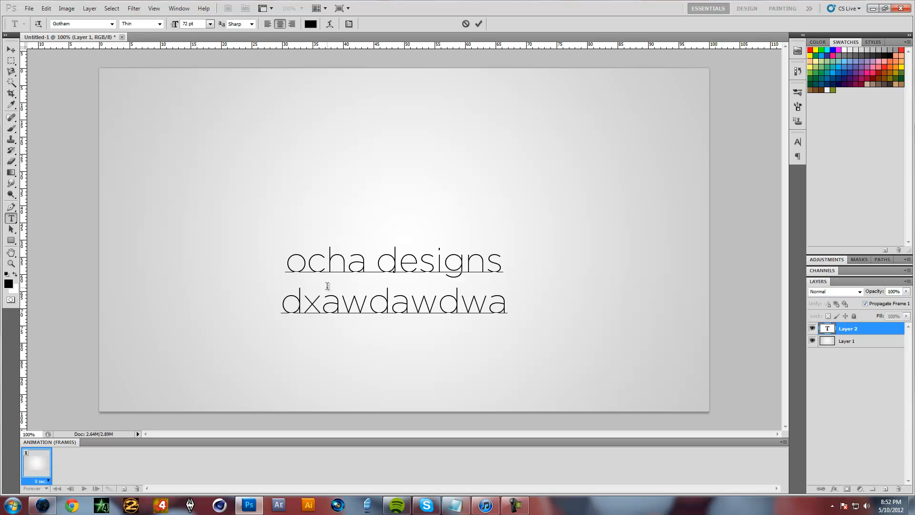
text(A)
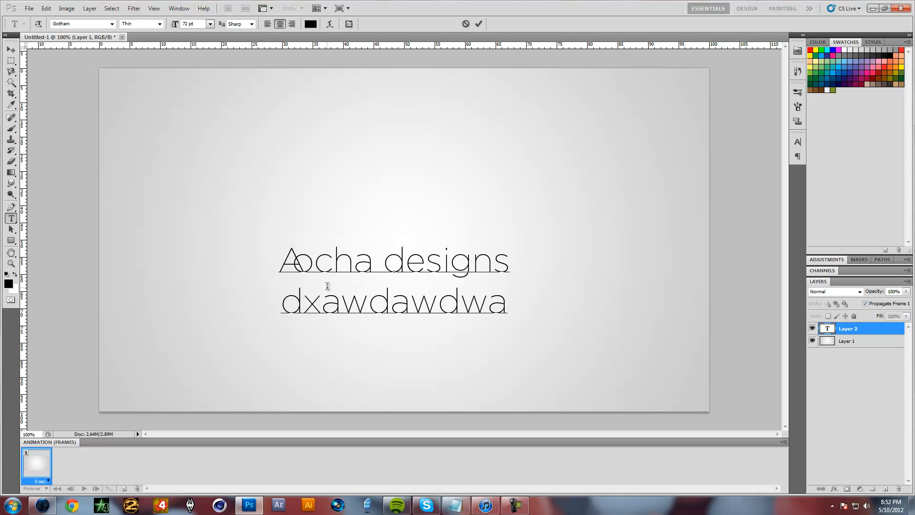
Select all the text and set its leading to Auto and its tracking to 0
key(ctrl+a)
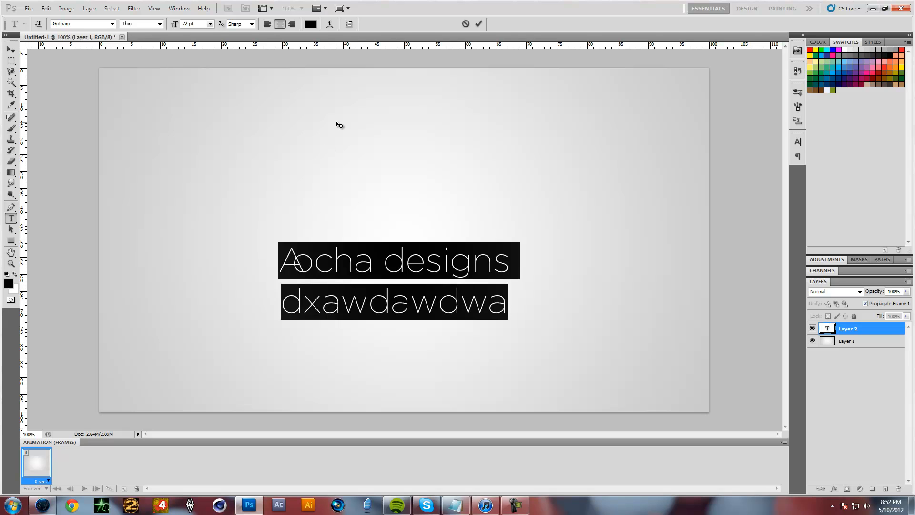
click(350, 24)
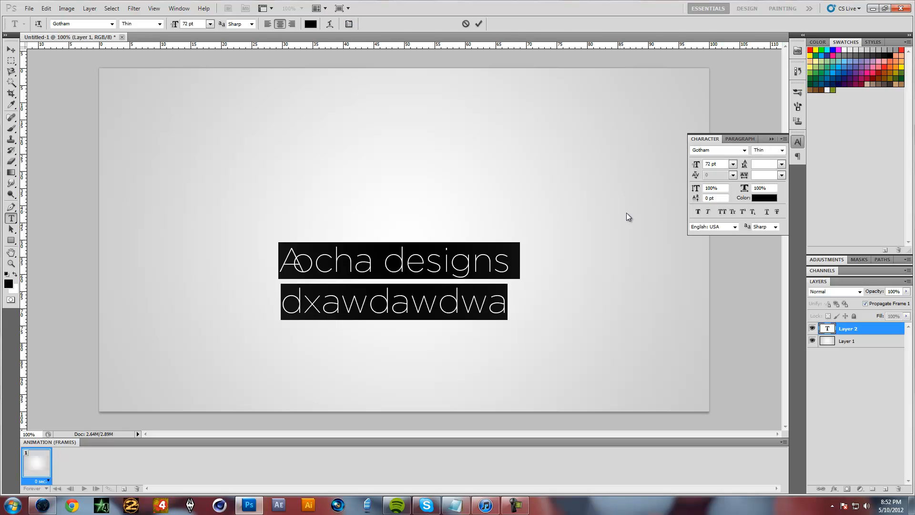
click(781, 164)
click(781, 175)
click(781, 176)
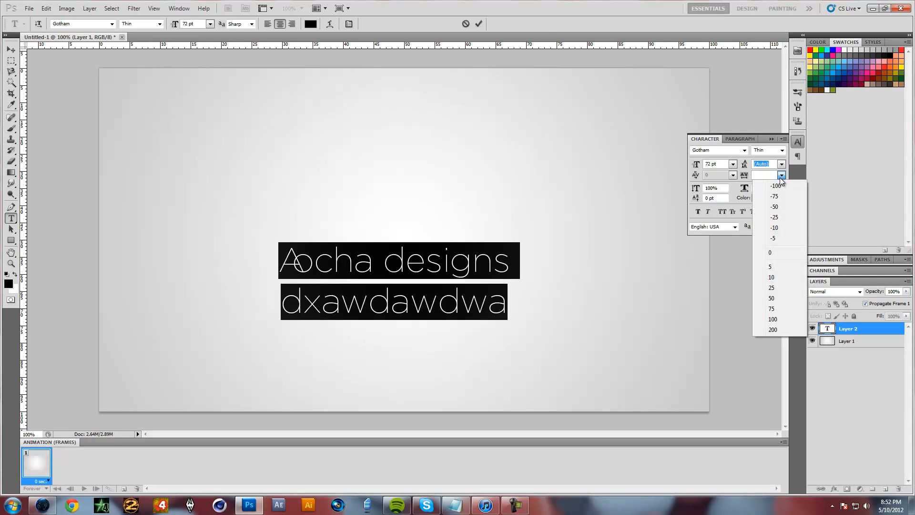
click(785, 253)
Correct the first word to Arocha by replacing the o after the A with ro
click(318, 262)
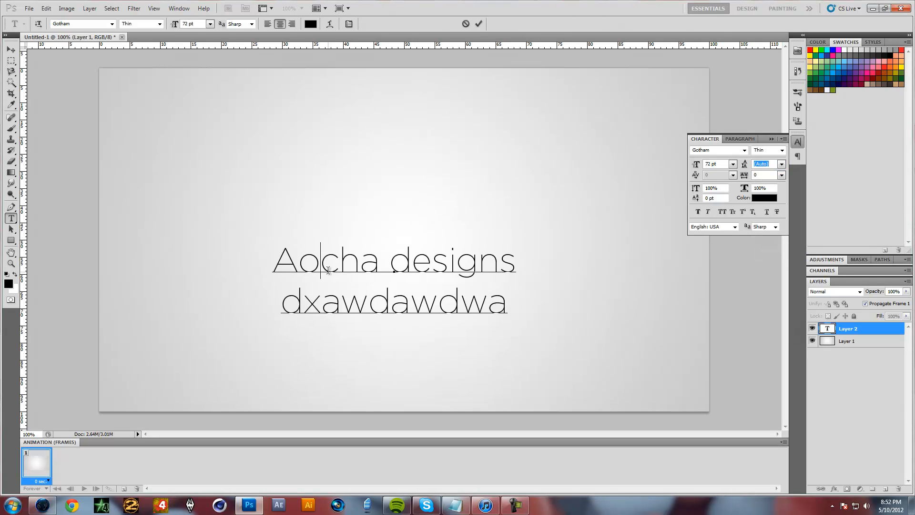
key(BackSpace)
text(e)
key(BackSpace)
text(r)
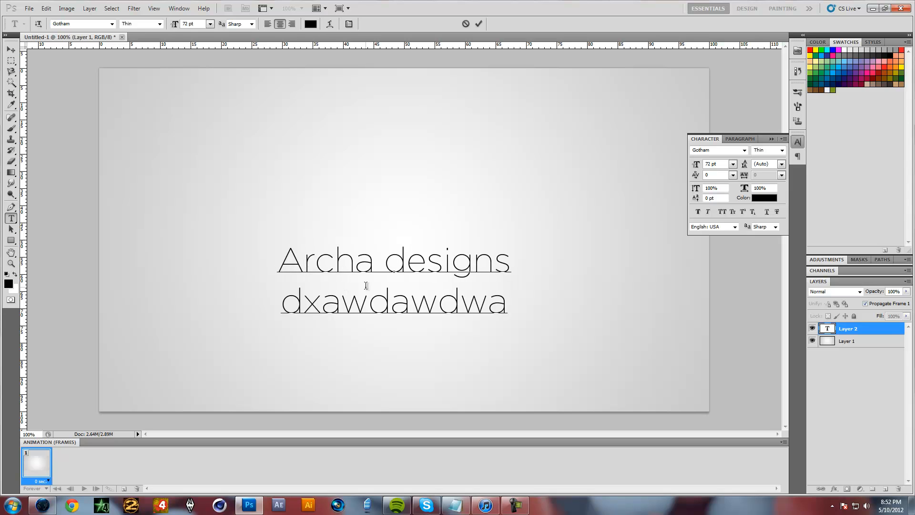
text(o)
Delete the second line of placeholder letters, leaving only the Arocha designs line
key(Left)
key(Delete)
key(Delete)
key(Delete)
key(Delete)
key(Delete)
key(Delete)
key(Delete)
key(Delete)
key(Delete)
key(BackSpace)
key(BackSpace)
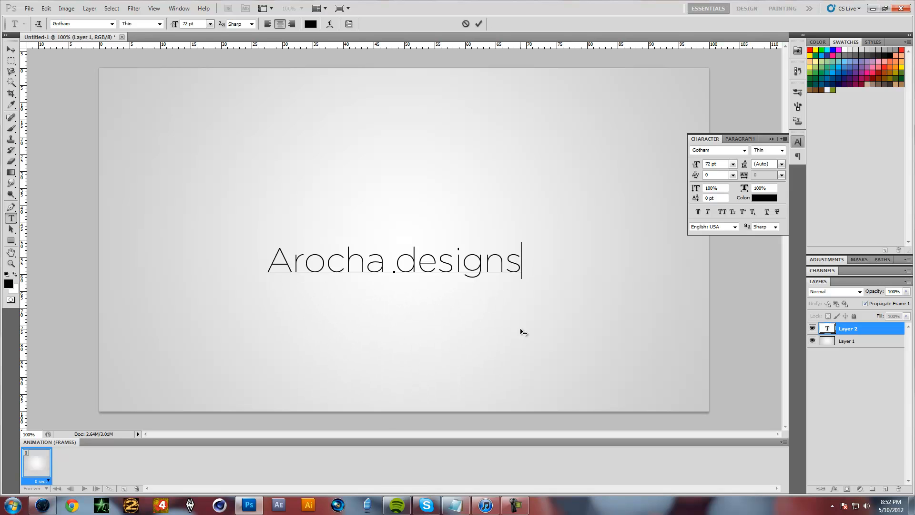
Capitalise the second word so the text reads Arocha Designs
click(417, 265)
key(BackSpace)
text(D)
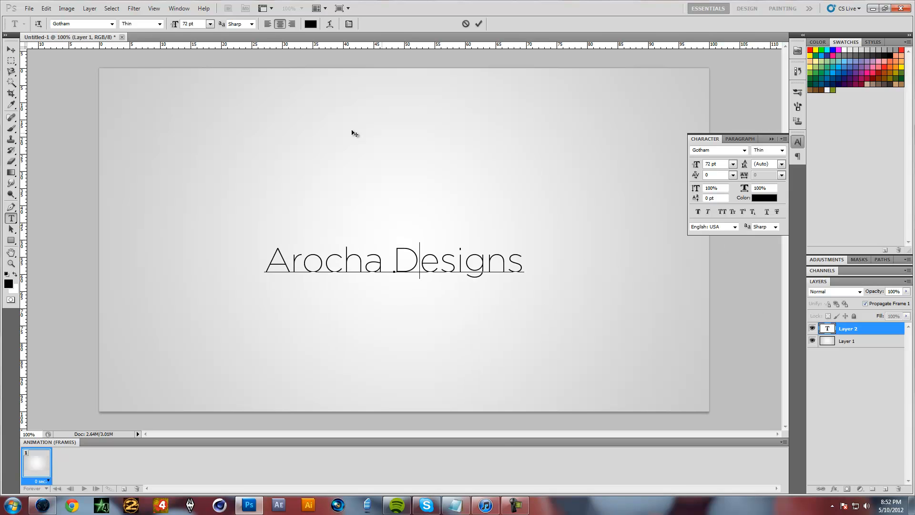
Select all the text and enlarge its font size to 128 pt
key(ctrl+a)
click(188, 24)
key(Up)
key(Up)
key(Up)
key(Up)
key(Up)
key(Up)
key(Up)
key(Up)
key(Up)
key(Up)
key(Up)
key(Up)
key(Up)
key(Up)
key(Up)
key(Up)
key(Up)
key(Up)
key(Up)
key(Up)
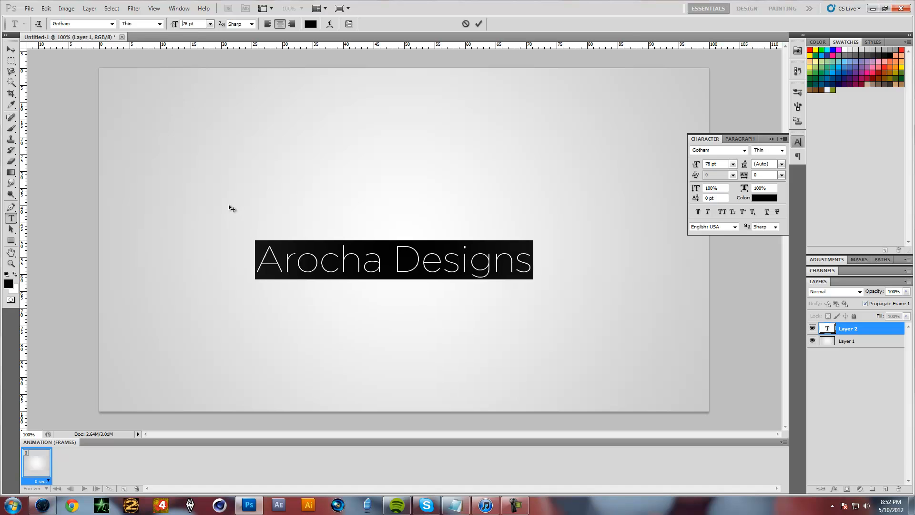
key(Up)
key(Up)
key(Up)
key(Up)
key(Up)
key(Up)
key(Up)
key(Up)
key(Up)
key(Up)
key(Up)
key(Up)
key(Up)
key(Up)
key(Up)
key(Up)
key(Up)
key(Up)
key(Up)
key(Up)
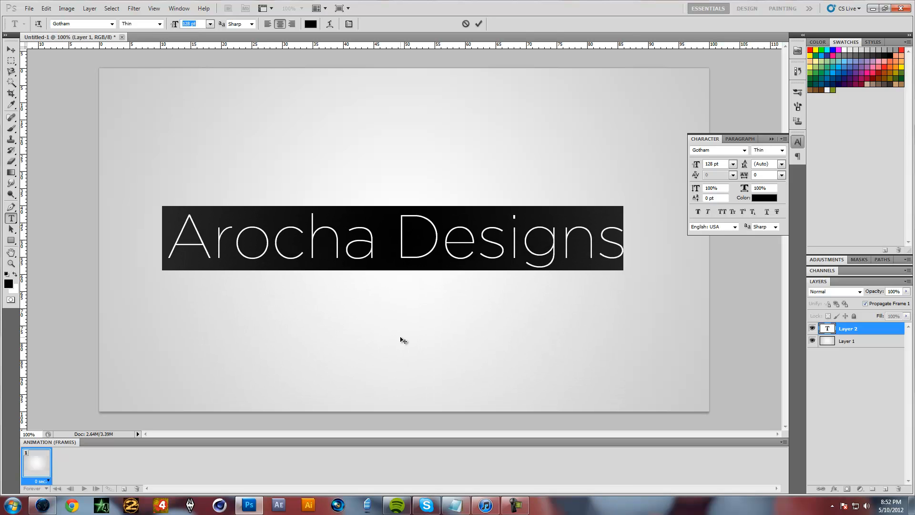
key(Return)
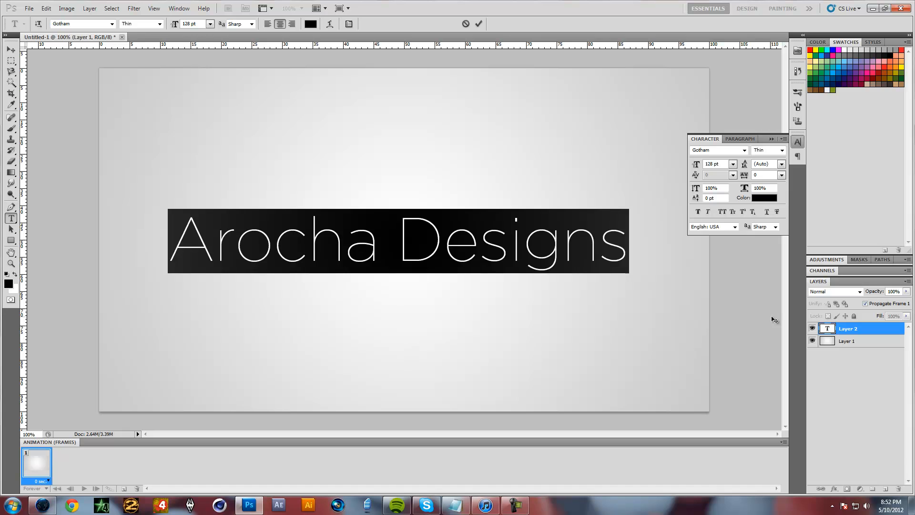
Try faux bold on the Arocha Designs text, turn it off again, and hide the character settings
click(699, 212)
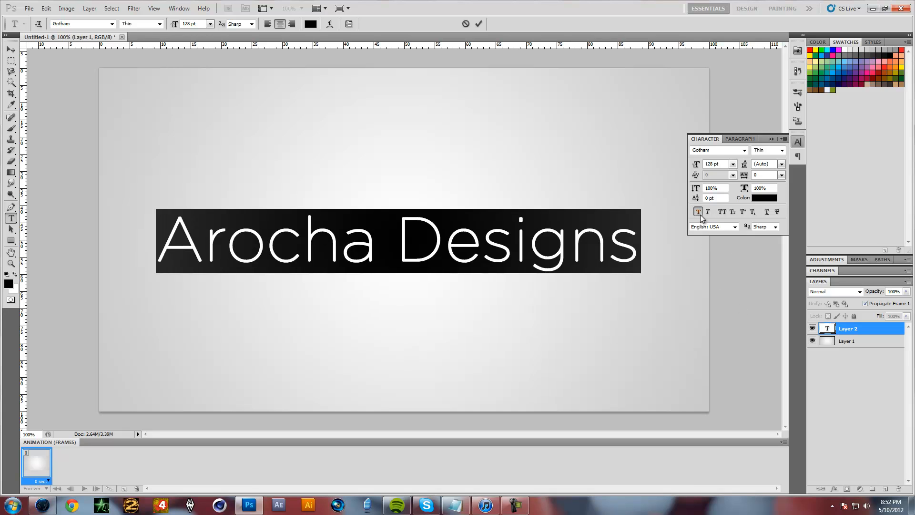
click(857, 331)
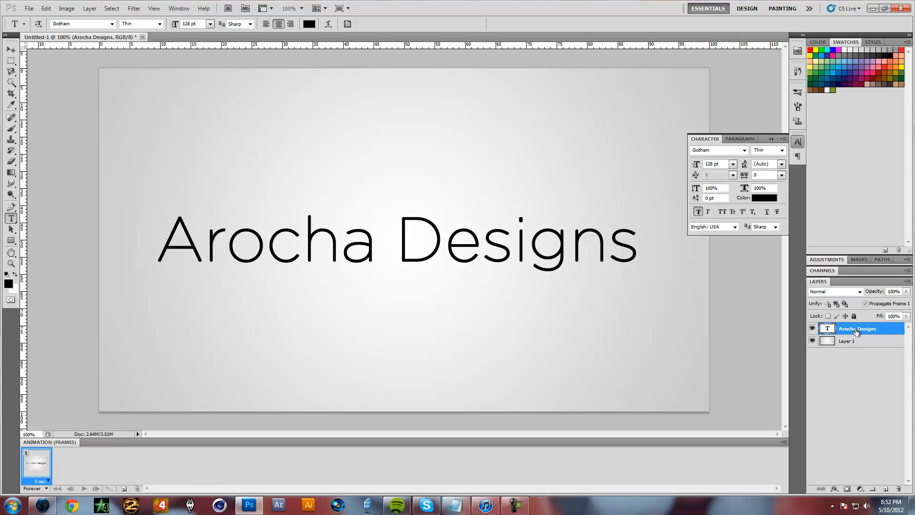
click(697, 211)
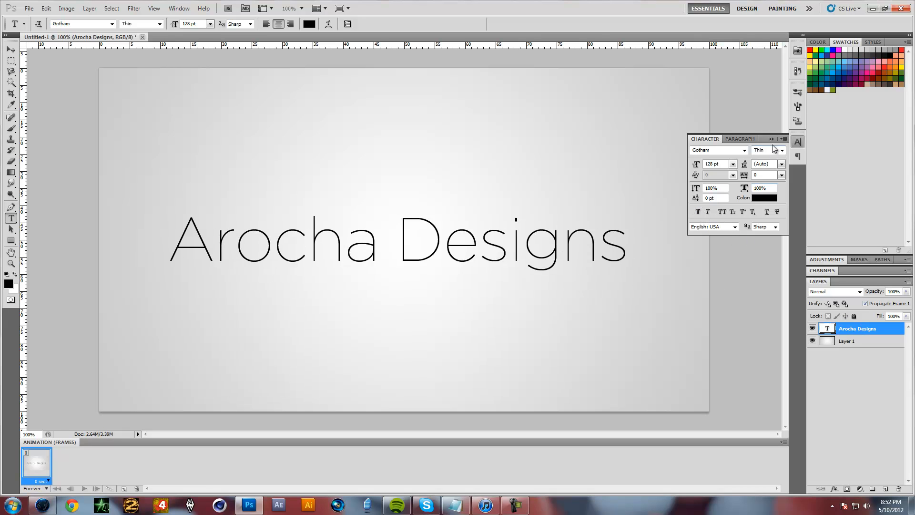
click(797, 141)
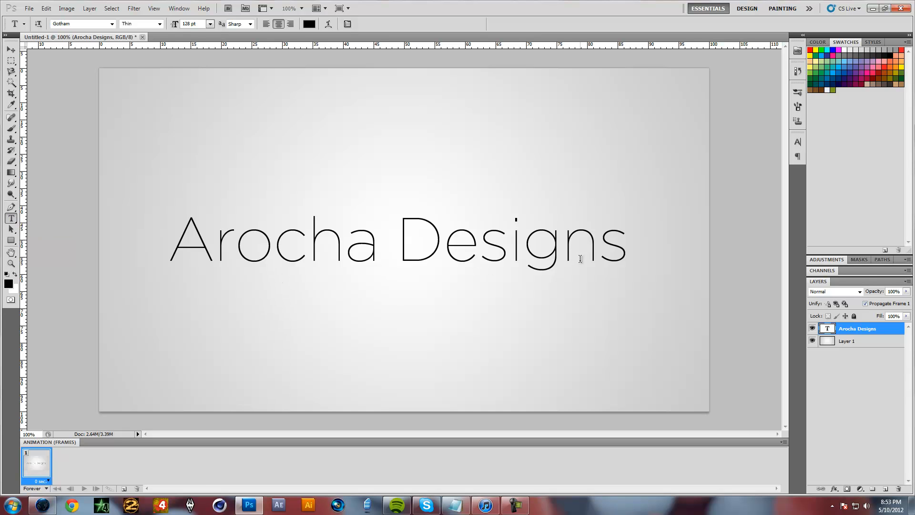
Select all the text, try the Gotham Ultra style, and set the font style to Book
click(111, 23)
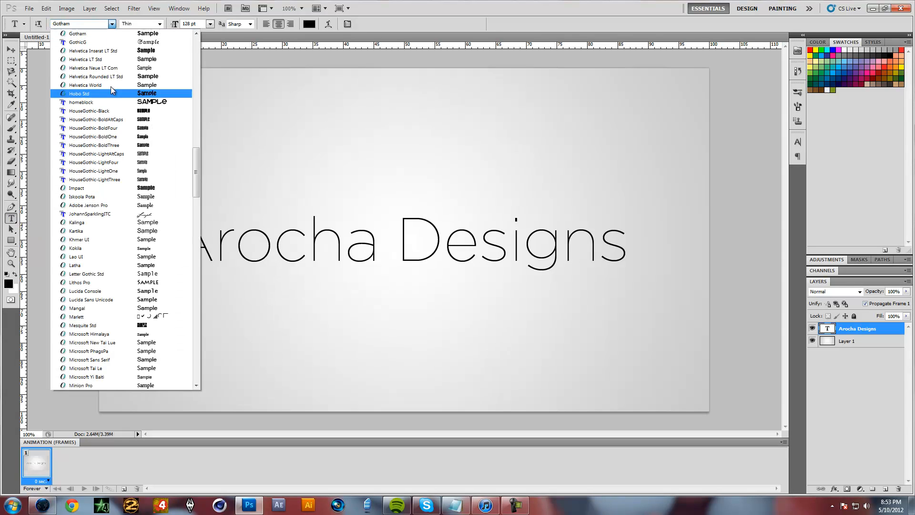
click(113, 26)
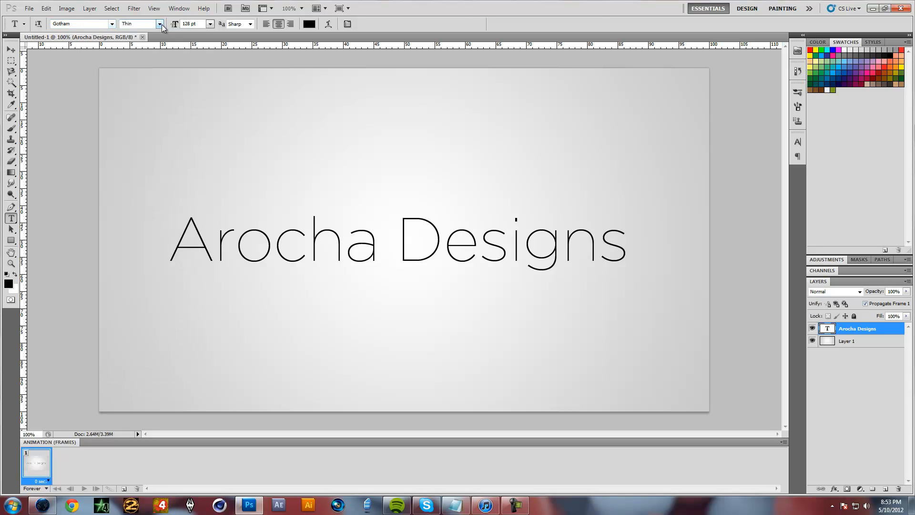
click(243, 237)
key(ctrl+a)
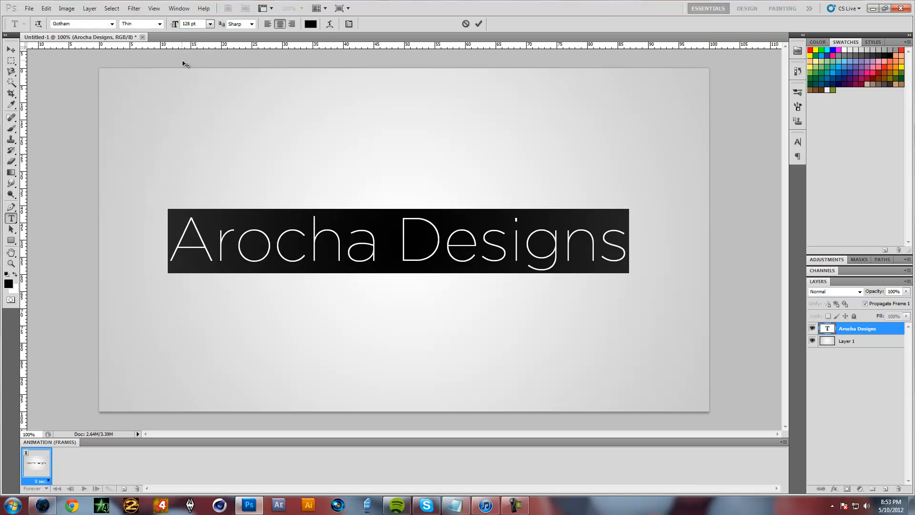
click(161, 25)
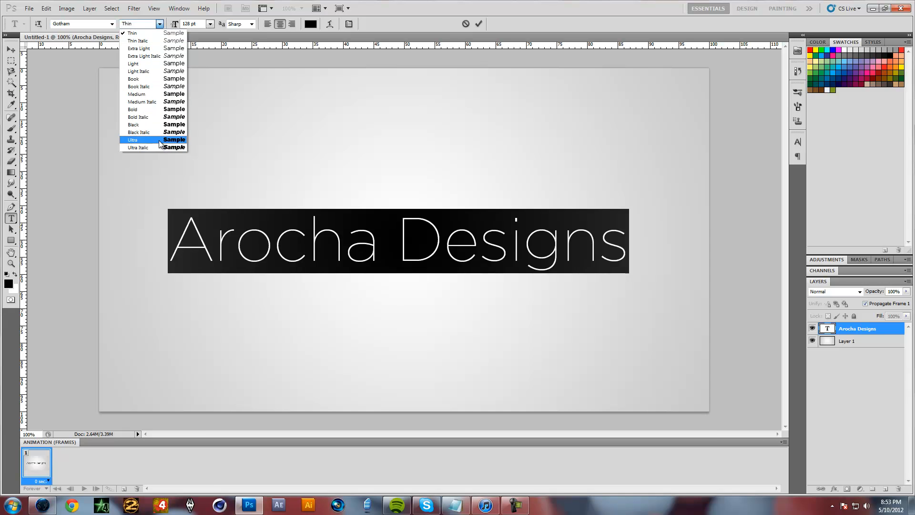
click(159, 141)
click(160, 25)
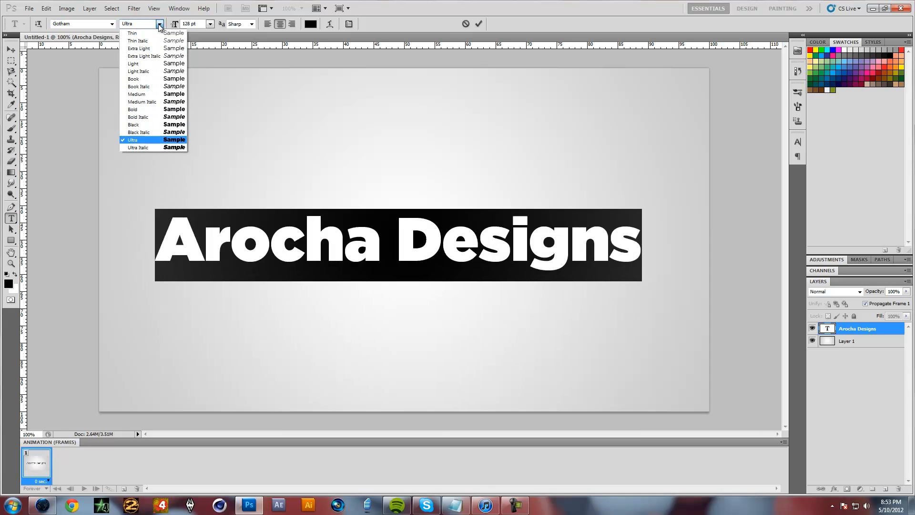
click(152, 79)
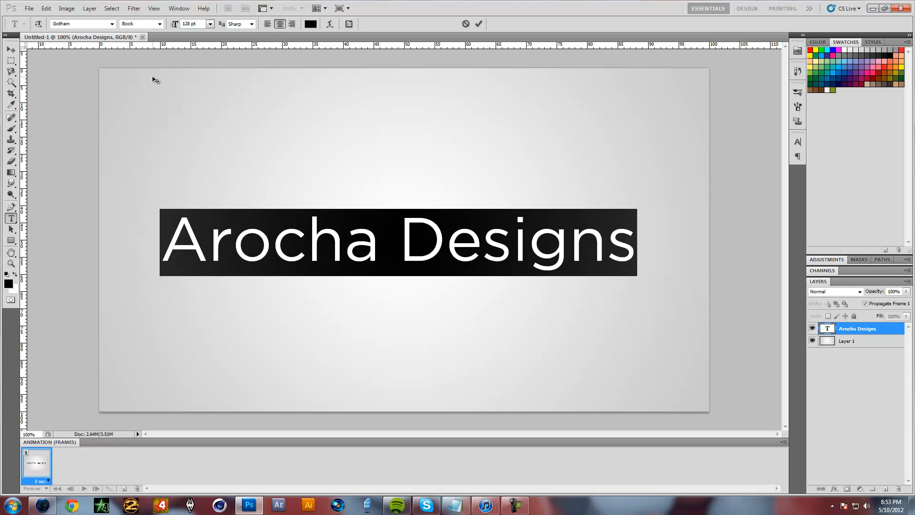
click(160, 24)
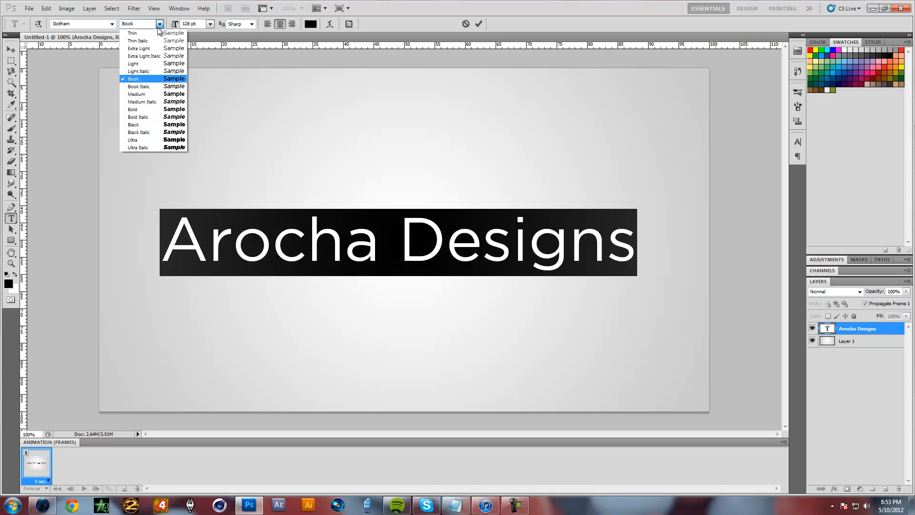
click(158, 29)
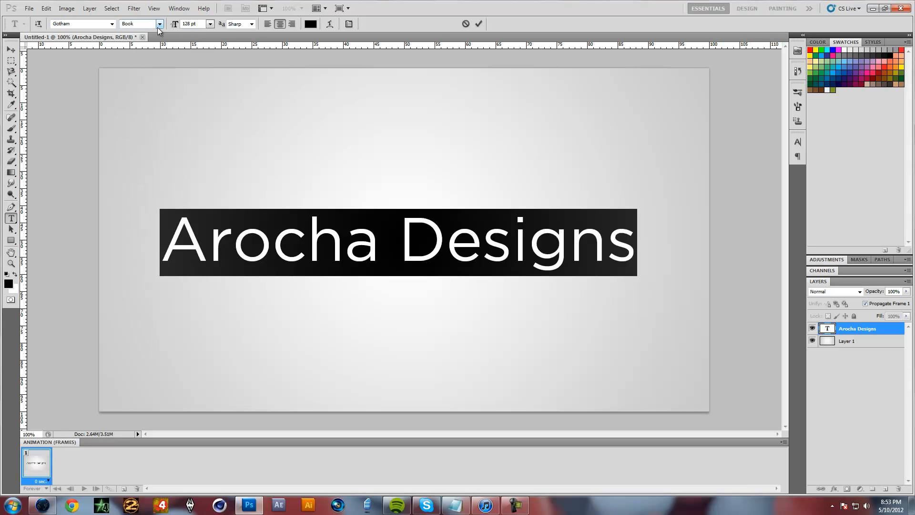
Select all the text, set its colour to white, and nudge it slightly to the right and up
click(350, 248)
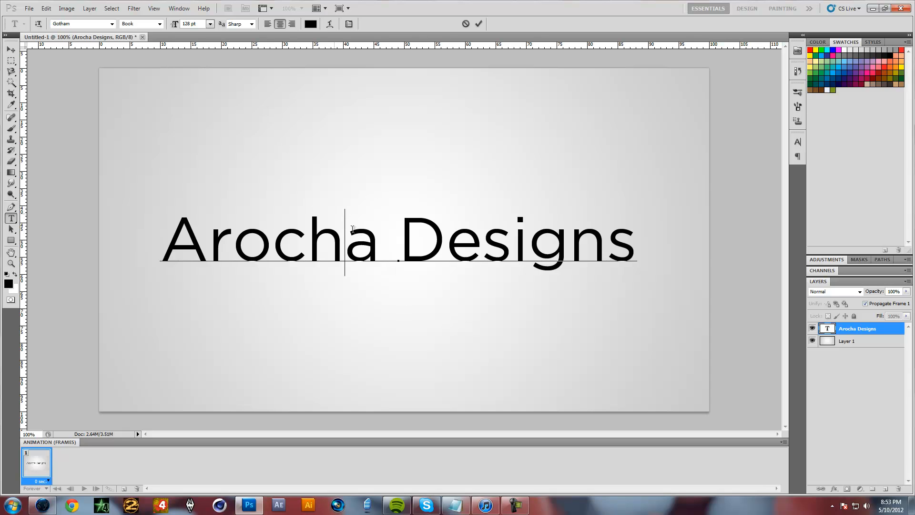
key(ctrl+a)
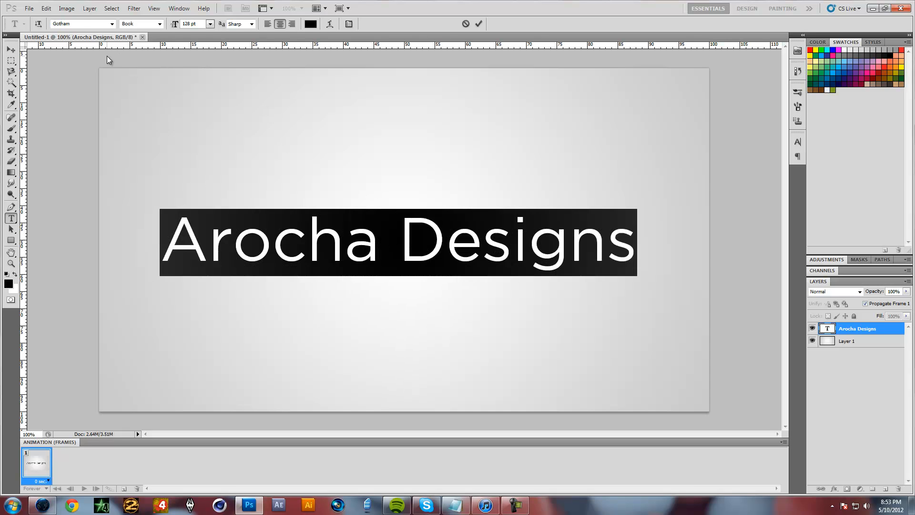
click(207, 26)
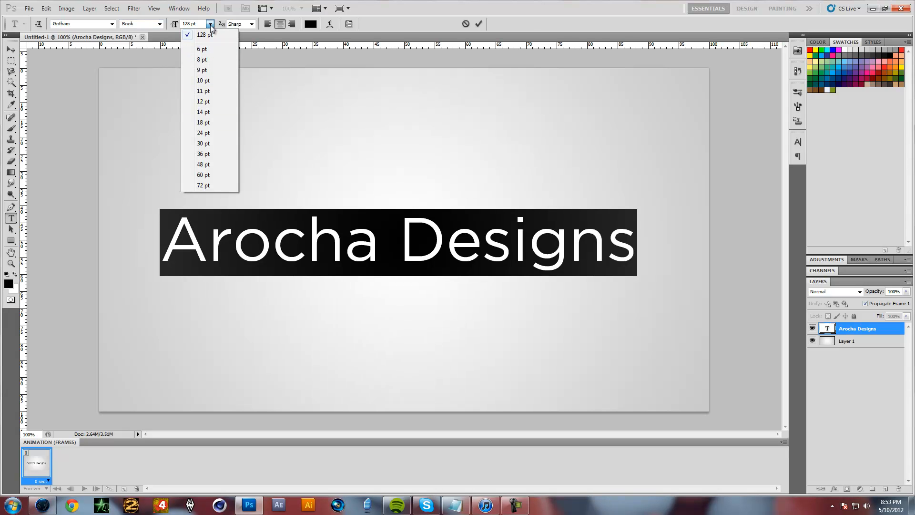
click(210, 25)
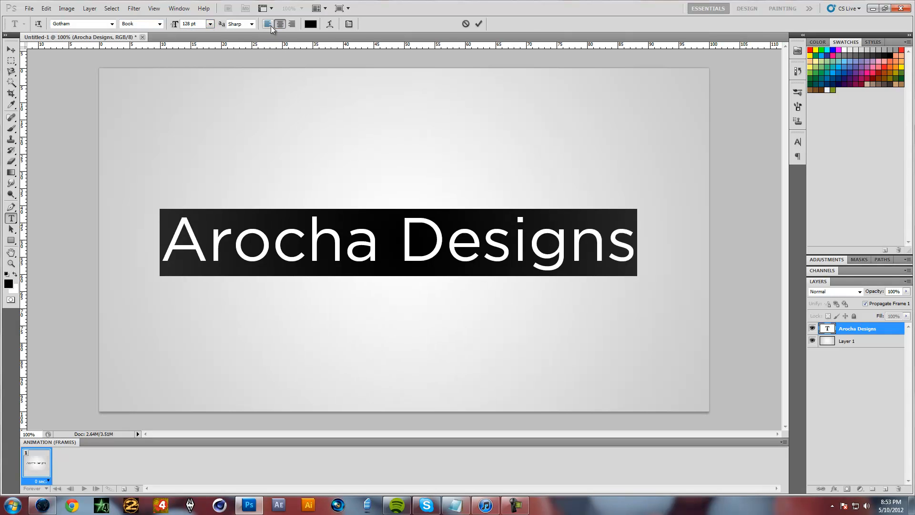
click(313, 24)
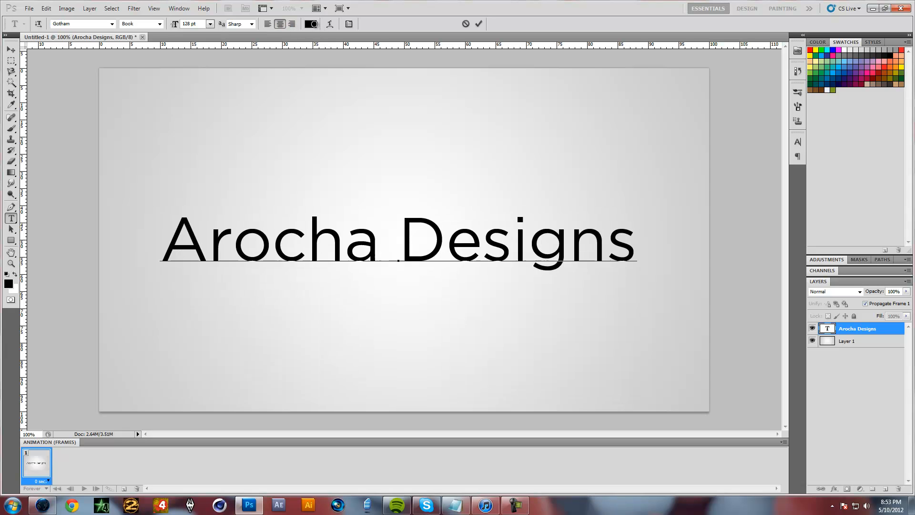
click(367, 275)
click(584, 269)
click(534, 266)
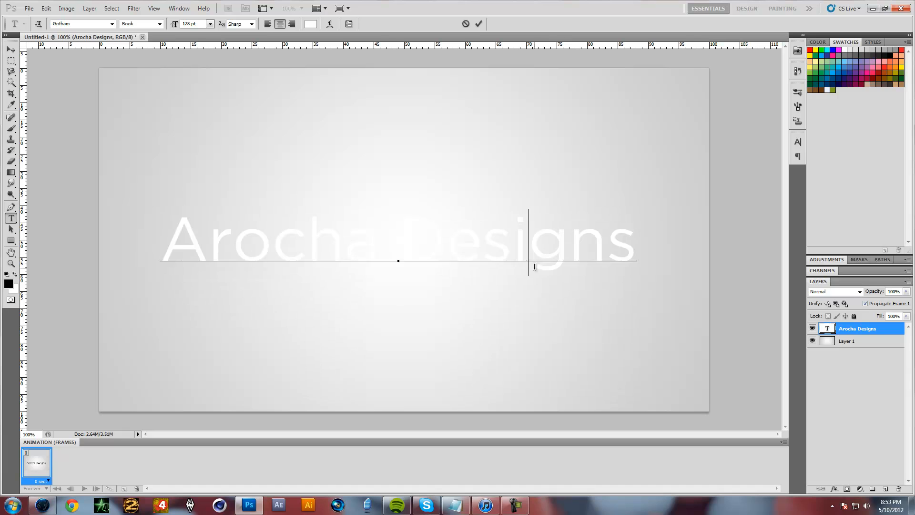
drag(527, 310, 532, 309)
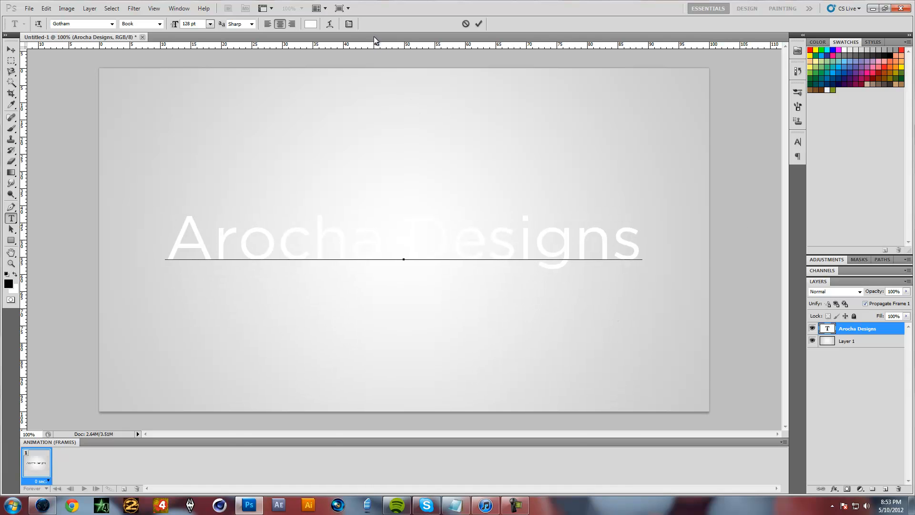
click(349, 25)
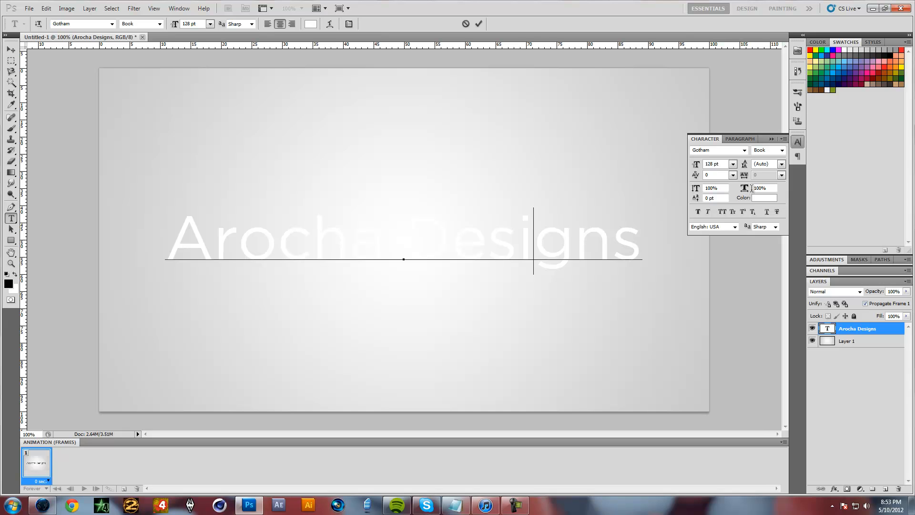
click(797, 143)
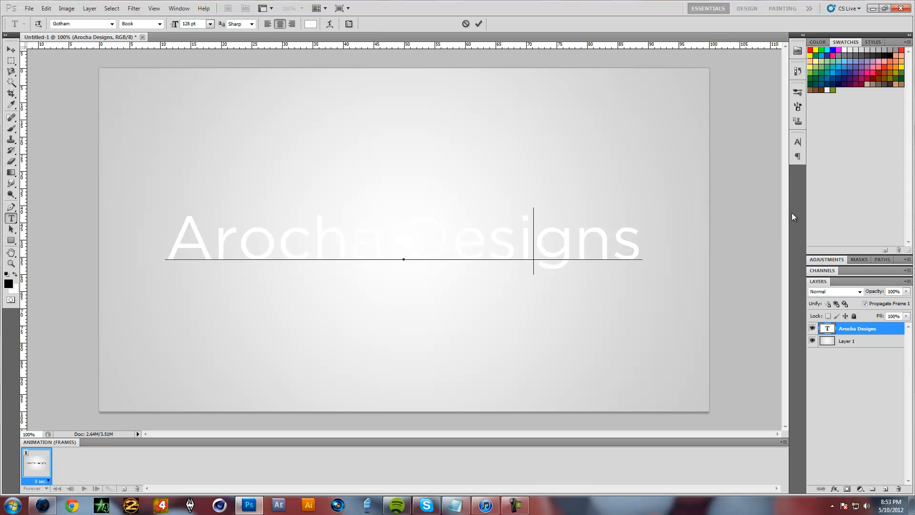
double_click(883, 329)
drag(728, 243, 562, 197)
key(Return)
double_click(857, 328)
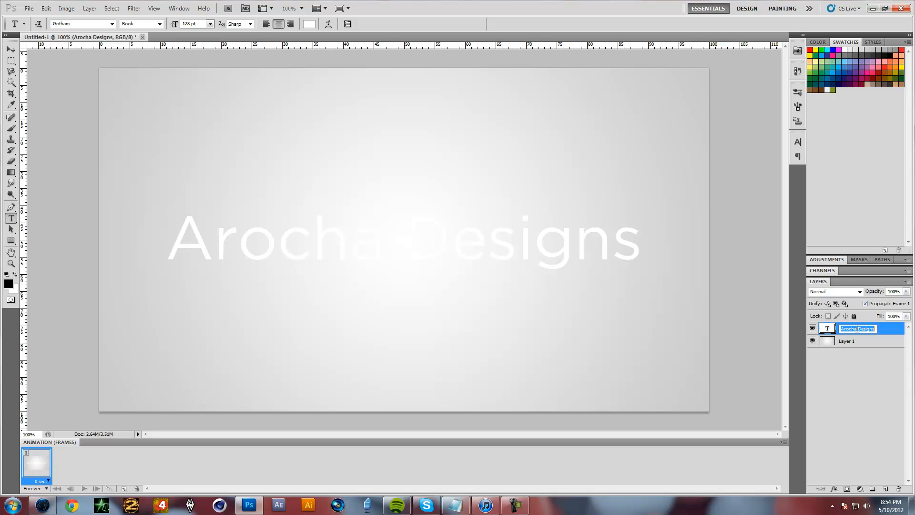
key(Return)
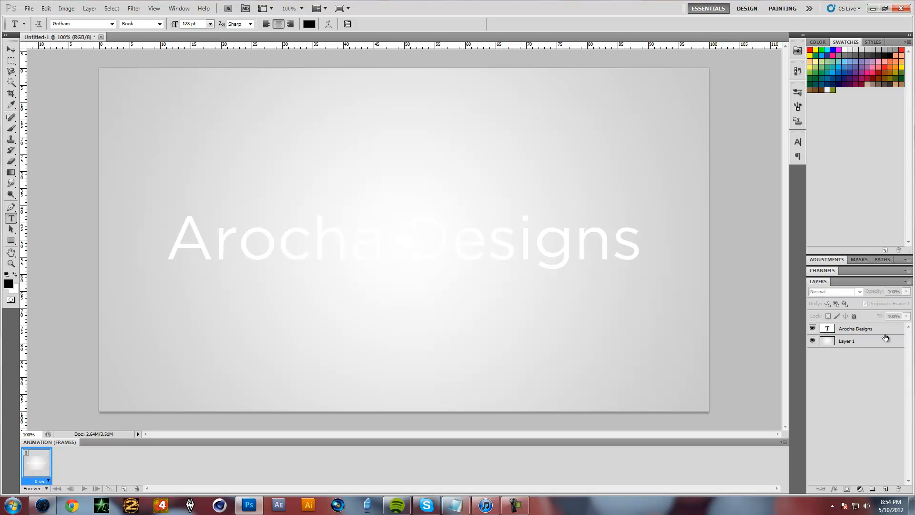
Add a black outside Stroke layer style to the Arocha Designs text layer and set its size to 1 px
double_click(885, 335)
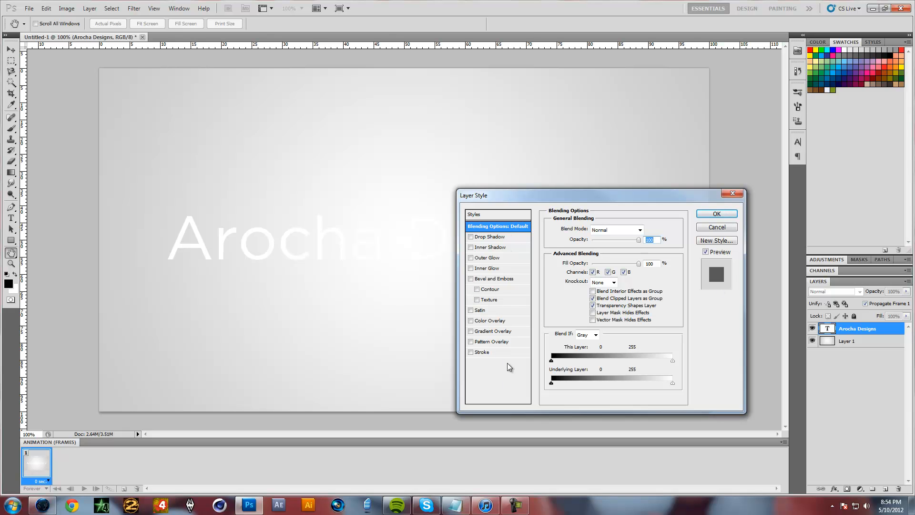
drag(554, 197, 568, 179)
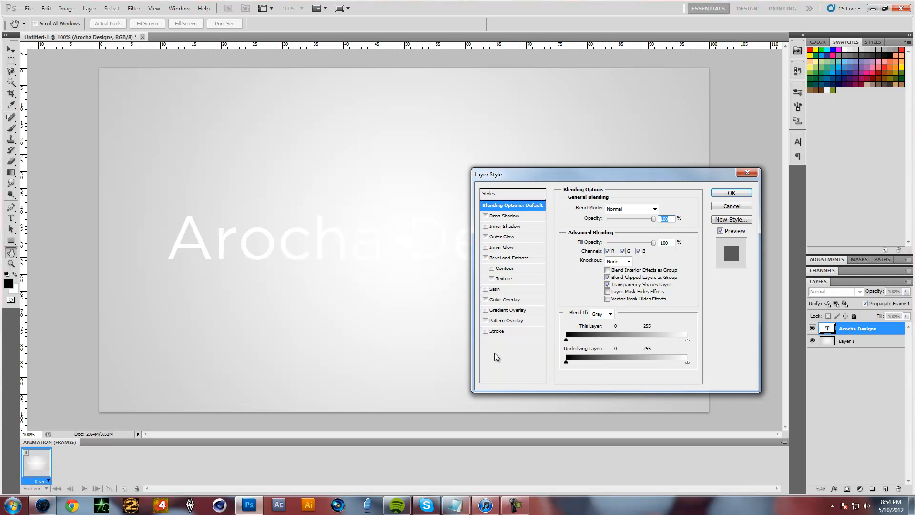
click(486, 332)
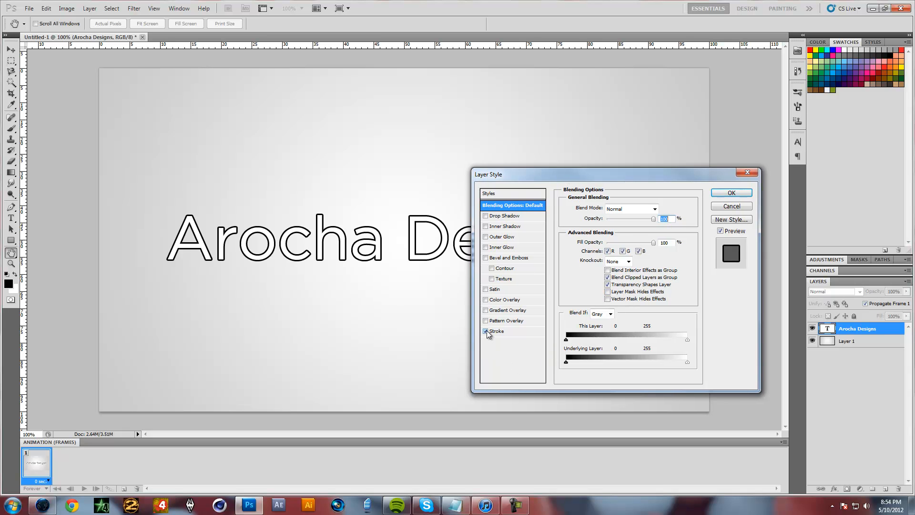
click(504, 331)
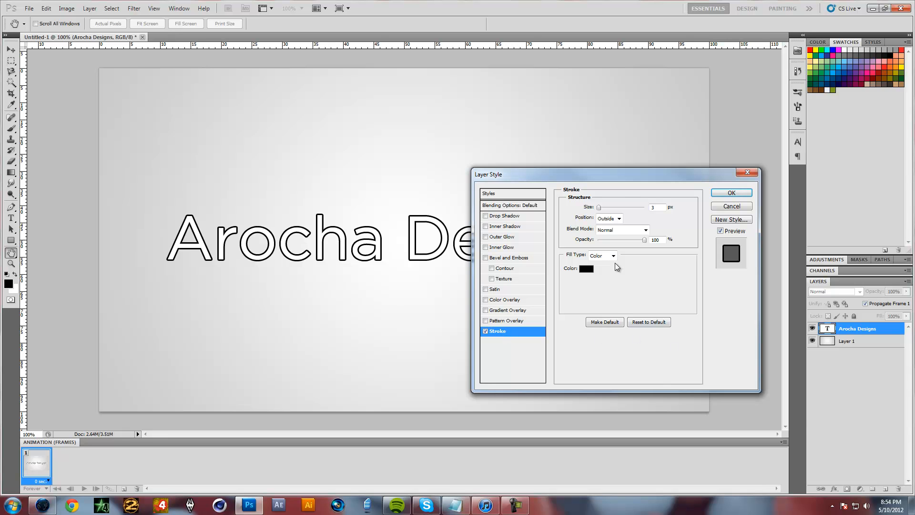
drag(629, 178, 695, 213)
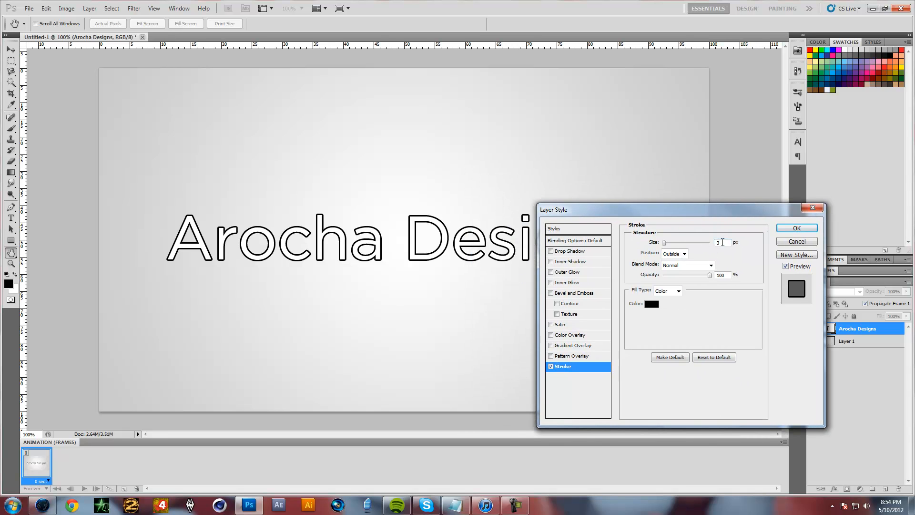
key(Down)
key(Down)
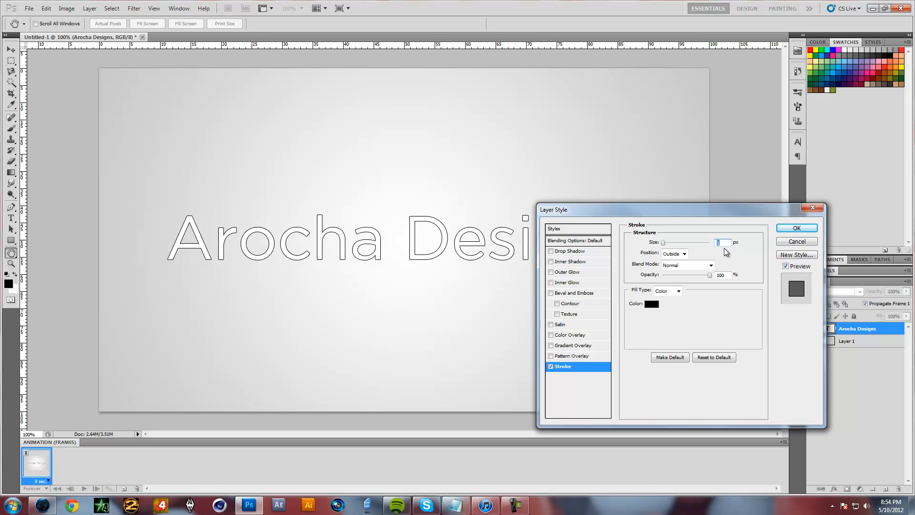
Try thicker stroke sizes on the text, including 2 px, and return the stroke size to 1 px
mouse_move(718, 213)
mouse_down()
mouse_move(787, 210)
mouse_move(574, 275)
mouse_move(581, 291)
mouse_up()
mouse_move(525, 316)
mouse_down()
mouse_move(542, 320)
mouse_move(530, 319)
mouse_up()
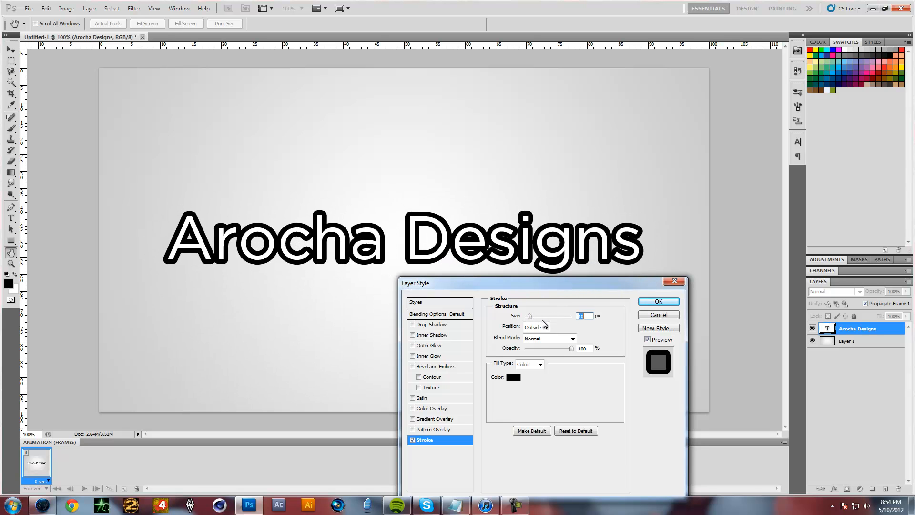
key(Down)
key(Down)
key(Down)
key(Down)
key(Down)
key(Down)
key(Down)
key(Down)
key(Down)
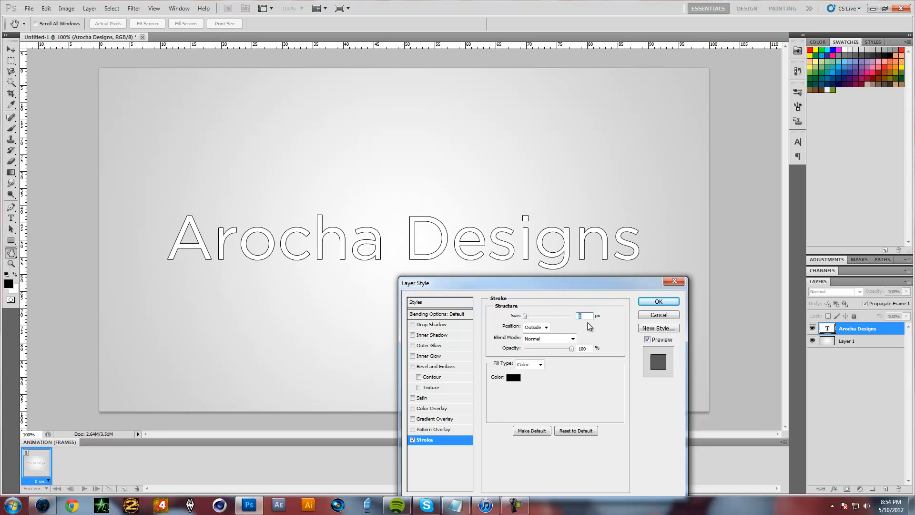
key(Up)
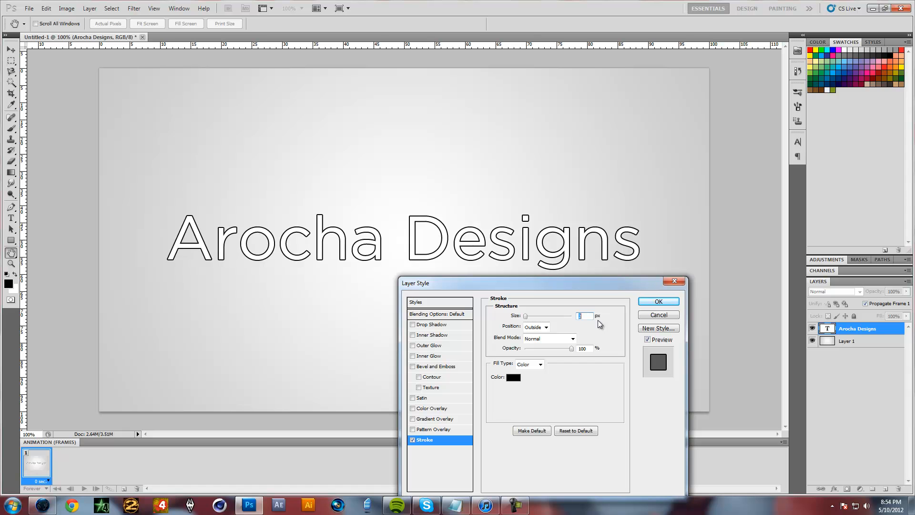
key(Down)
Add a Gradient Overlay to the text, try the dark preset, and choose the Foreground to Background gradient preset
drag(556, 284, 591, 189)
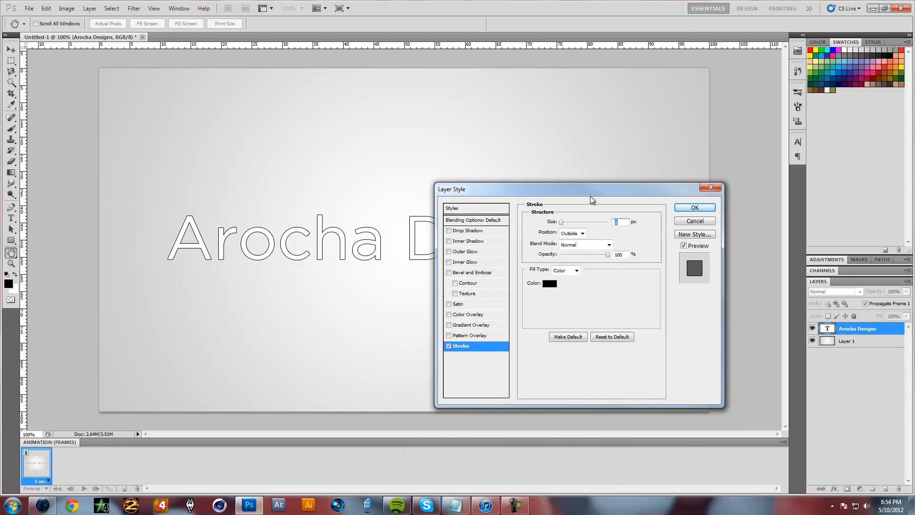
click(477, 325)
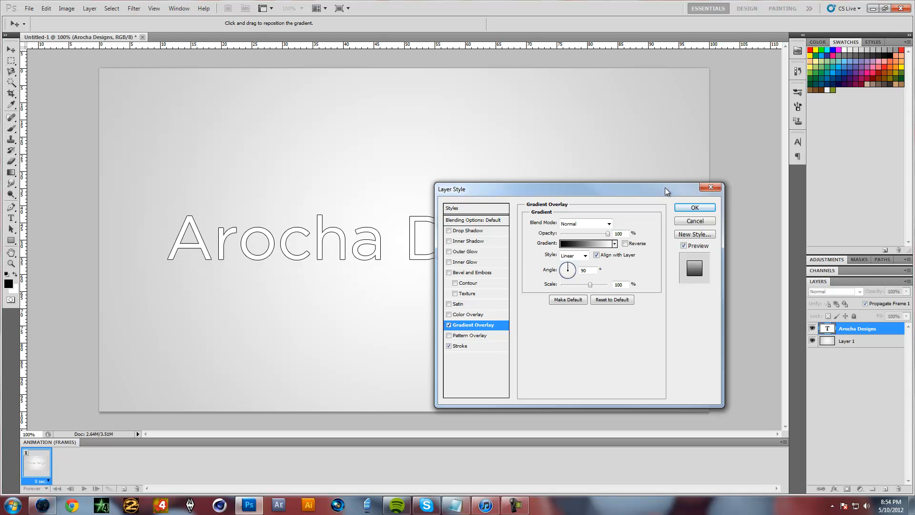
drag(663, 189, 722, 207)
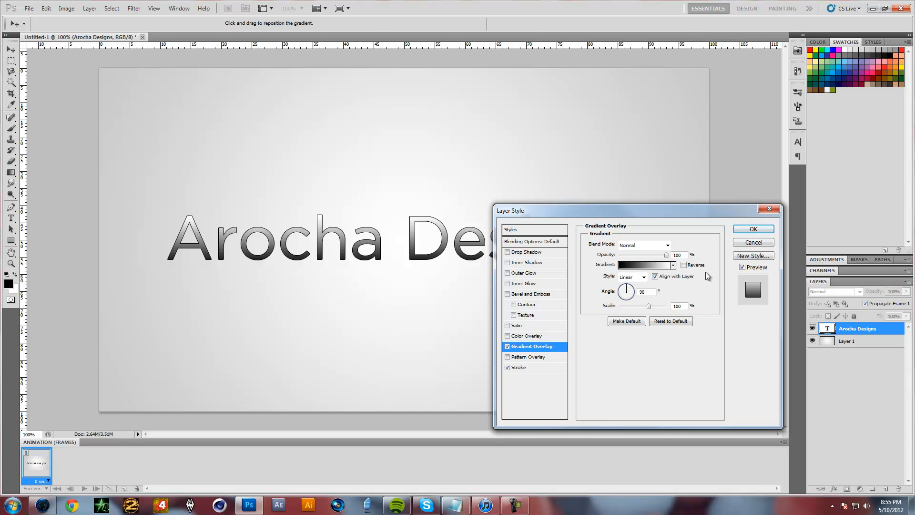
click(638, 265)
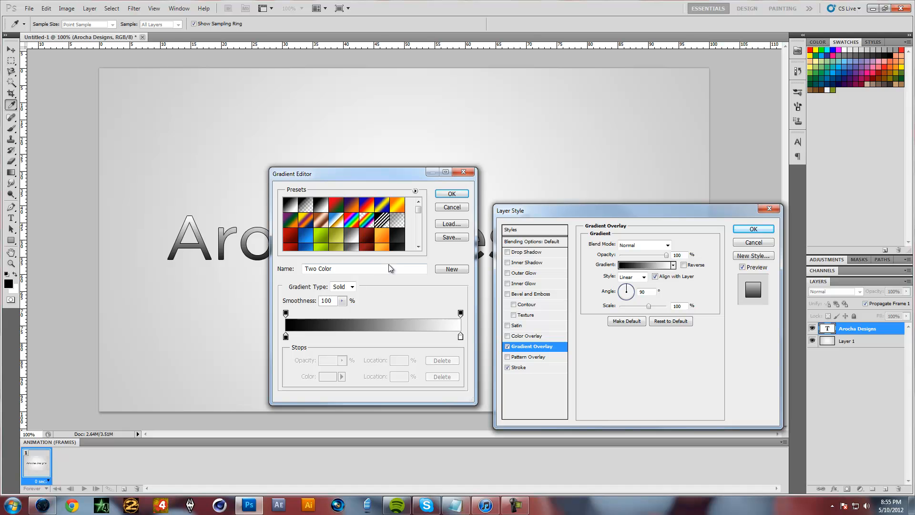
click(399, 236)
drag(406, 177, 645, 222)
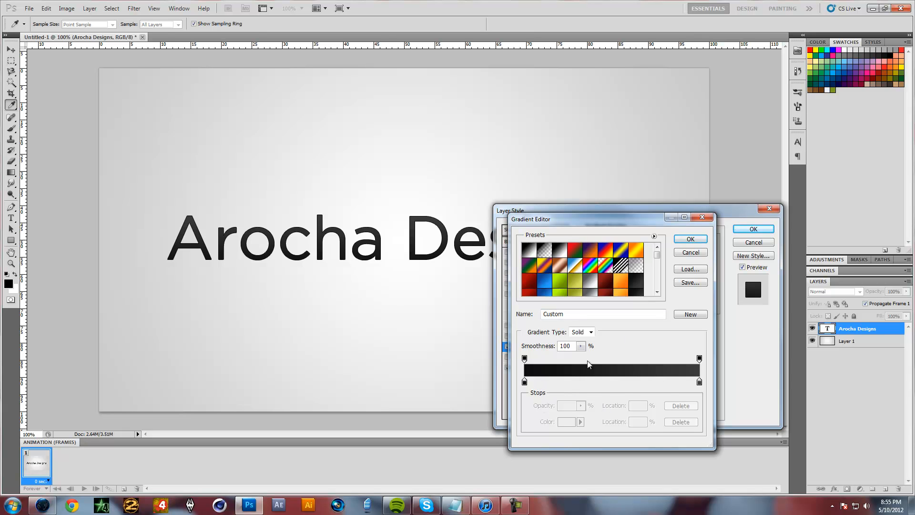
click(535, 257)
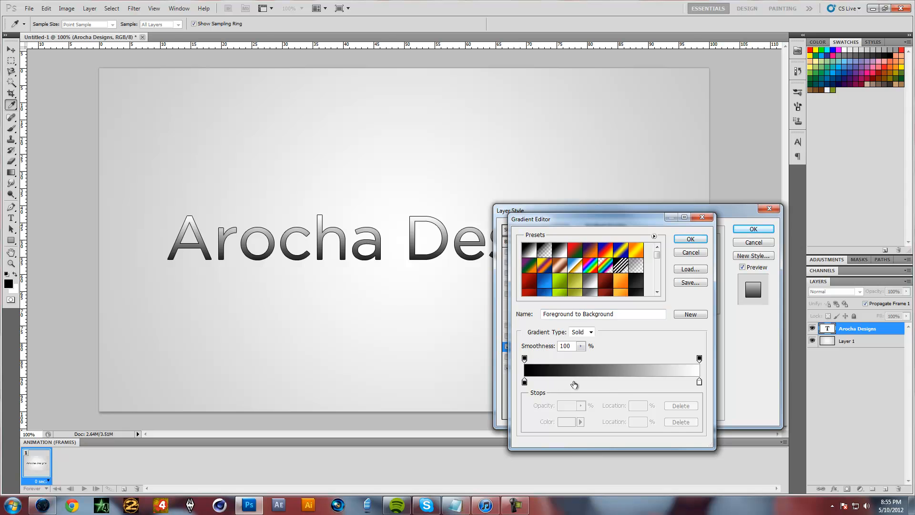
Try adding extra white colour stops at 68% and 51% of the gradient and delete both of them
click(699, 381)
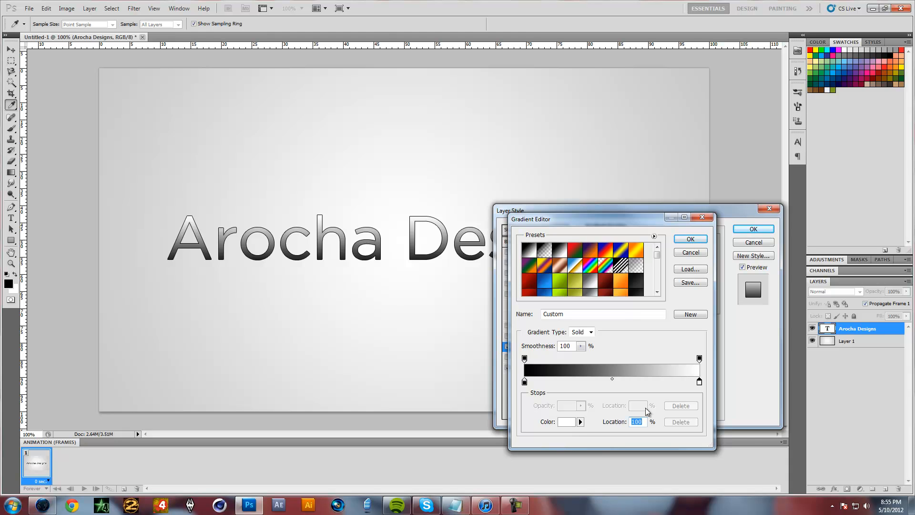
click(644, 381)
click(614, 382)
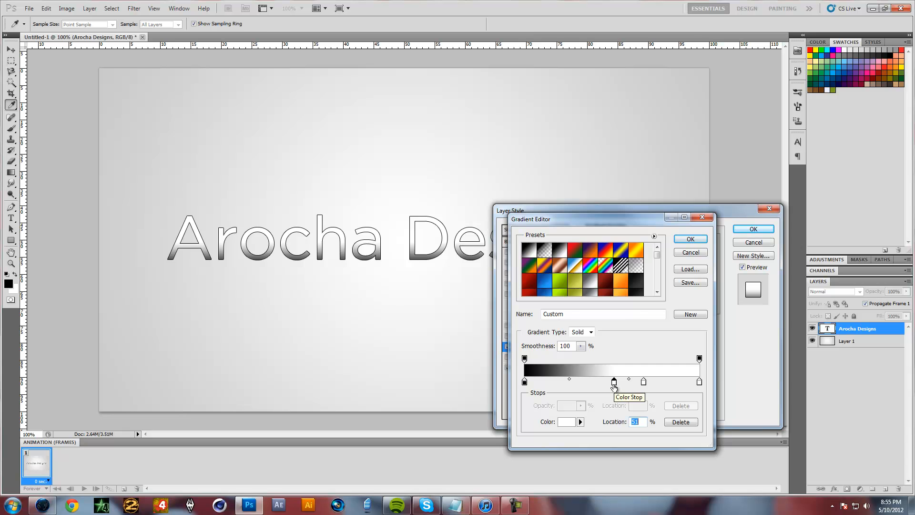
click(681, 421)
click(643, 381)
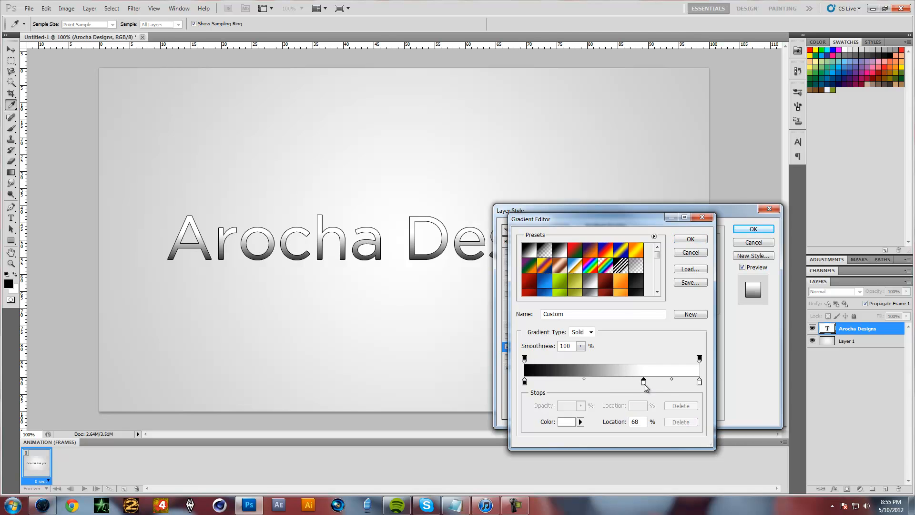
click(681, 421)
Set the gradient's white end stop to grey 808080, apply the layer style, and collapse the text layer's effects list
click(699, 382)
click(567, 422)
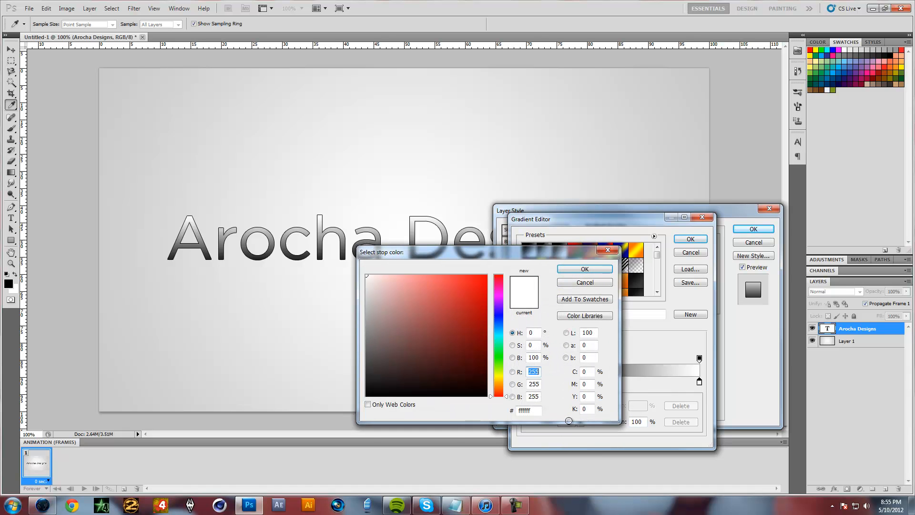
mouse_move(396, 336)
mouse_down()
mouse_move(341, 332)
mouse_move(342, 339)
mouse_up()
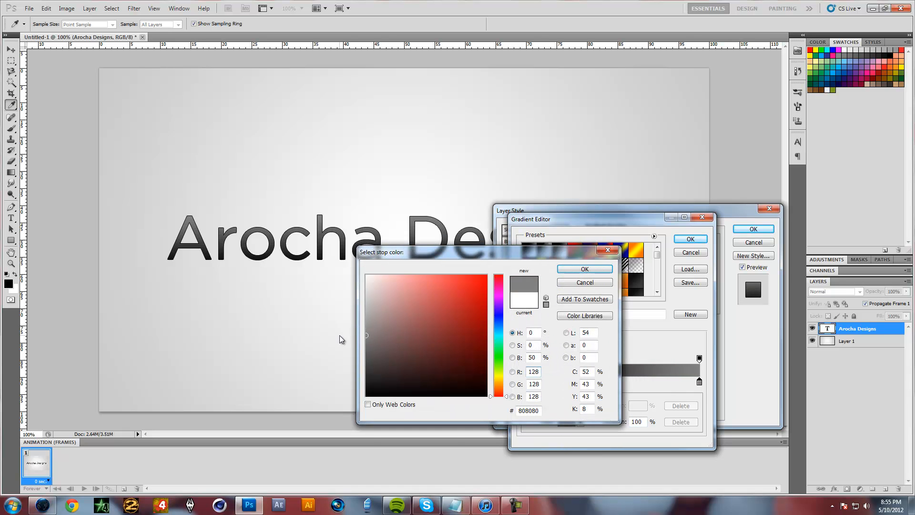
click(579, 270)
click(696, 240)
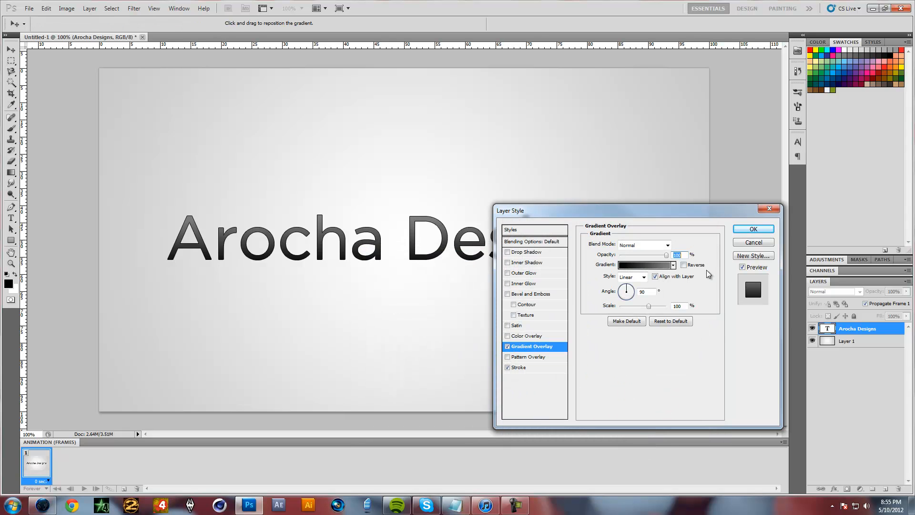
click(764, 231)
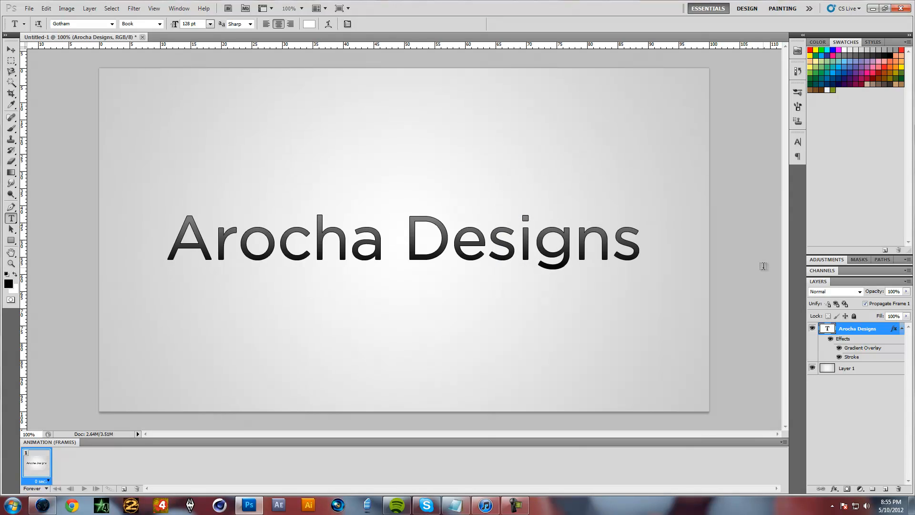
click(901, 328)
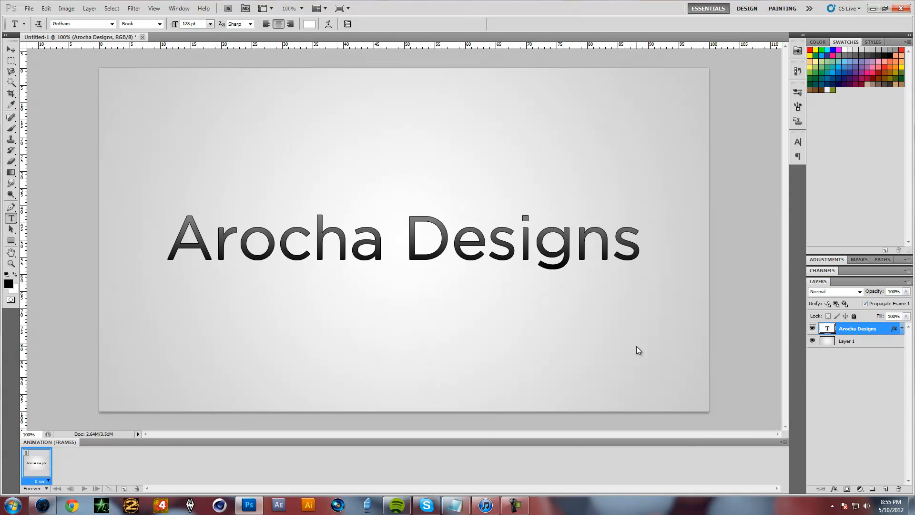
Select all the text, set its character tracking to -60, commit the edit, and hide the character settings
click(457, 244)
key(ctrl+a)
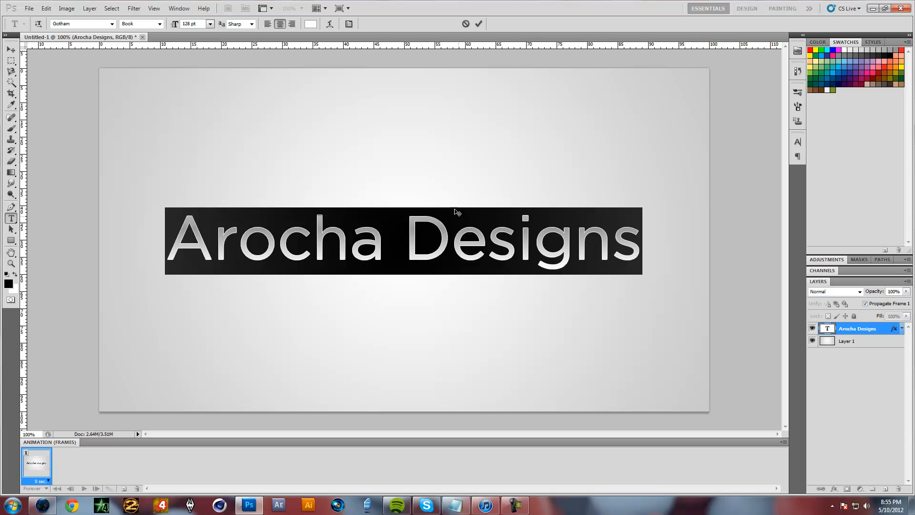
click(349, 24)
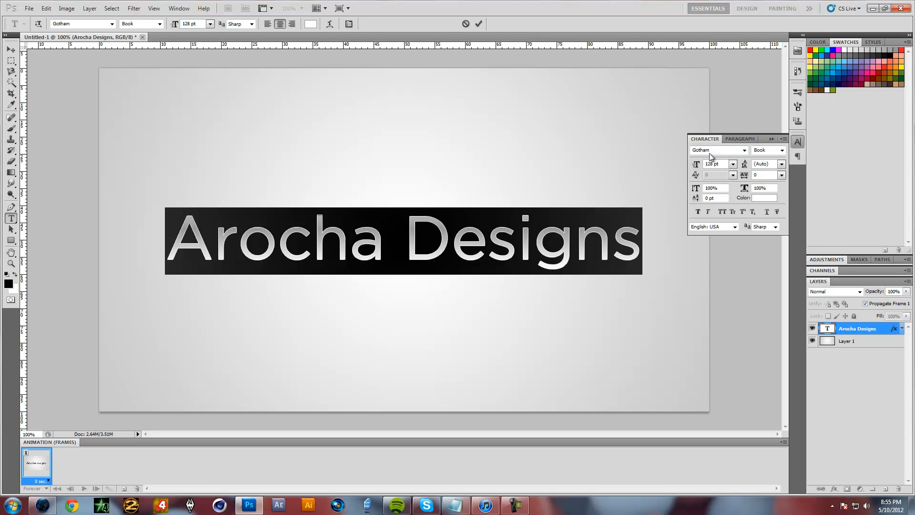
drag(745, 178, 743, 178)
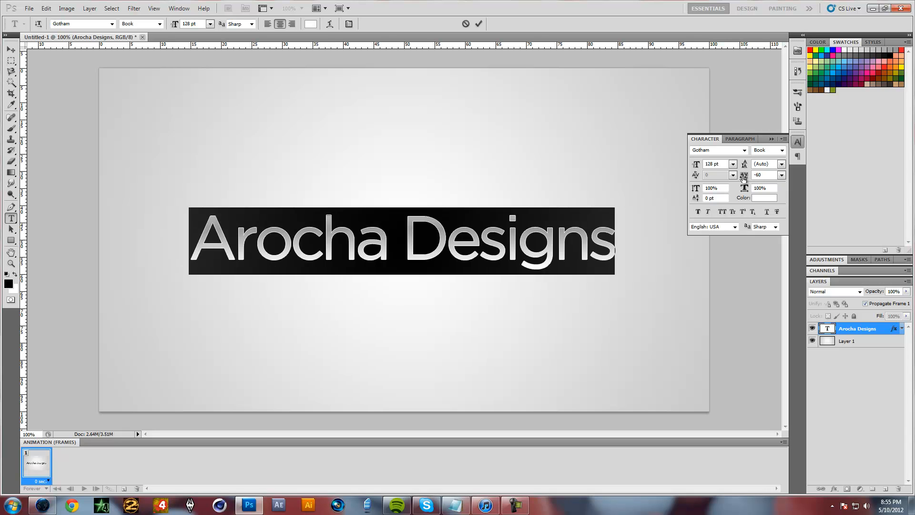
click(876, 336)
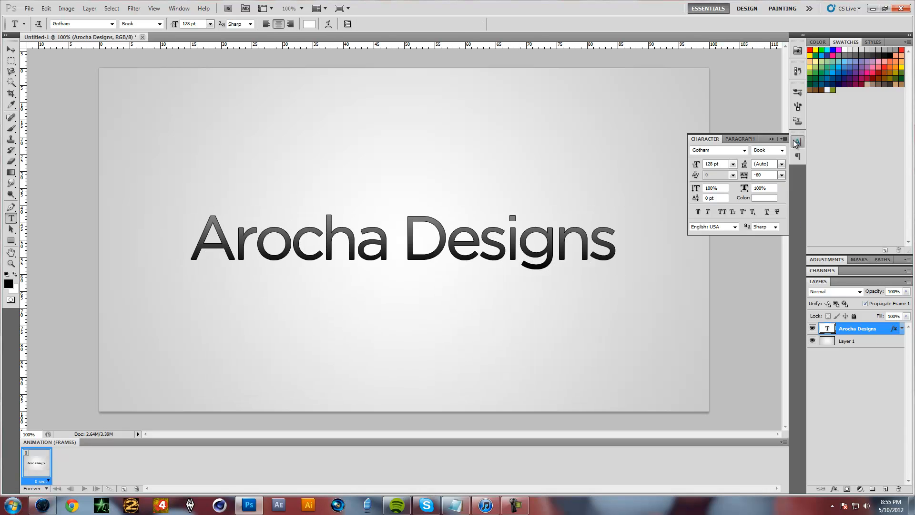
click(795, 143)
Try moving and non-proportionally stretching the text with Free Transform, and undo the transformation
key(ctrl+t)
mouse_move(538, 249)
mouse_down()
mouse_move(485, 217)
mouse_move(543, 244)
mouse_up()
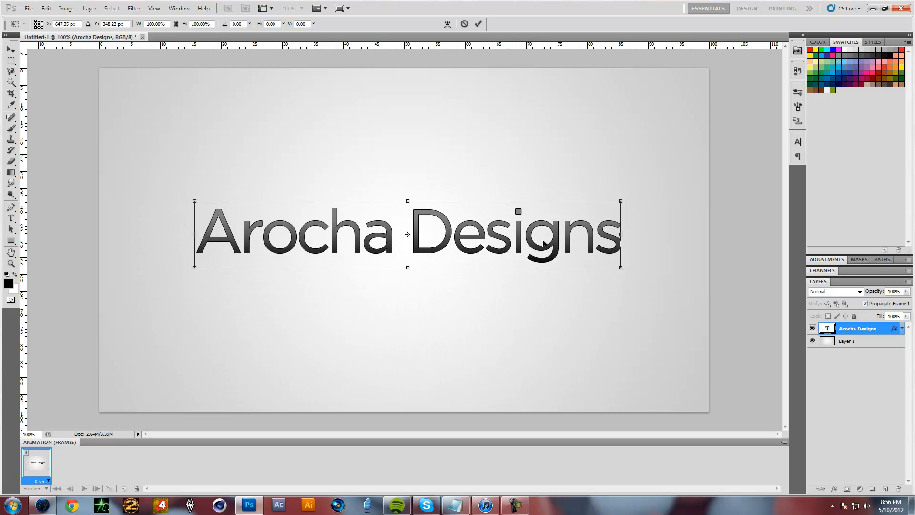
drag(621, 268, 605, 293)
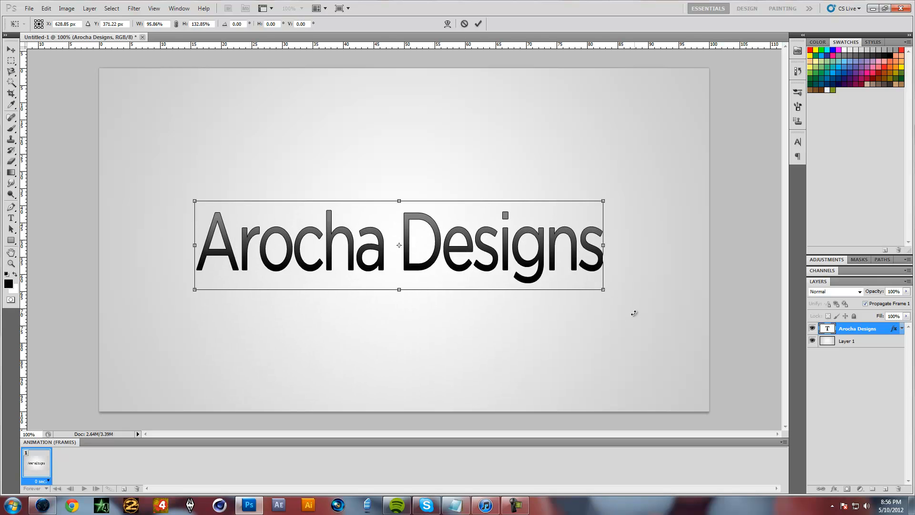
drag(603, 292, 458, 379)
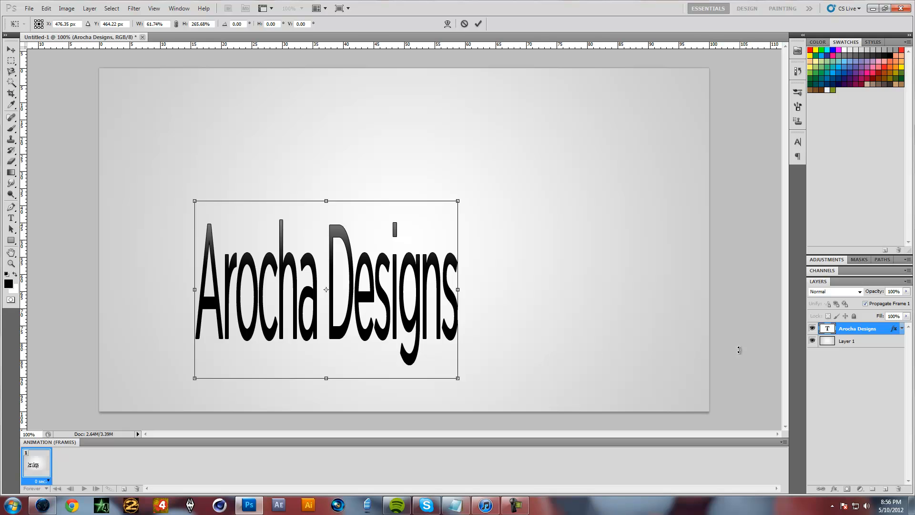
key(Return)
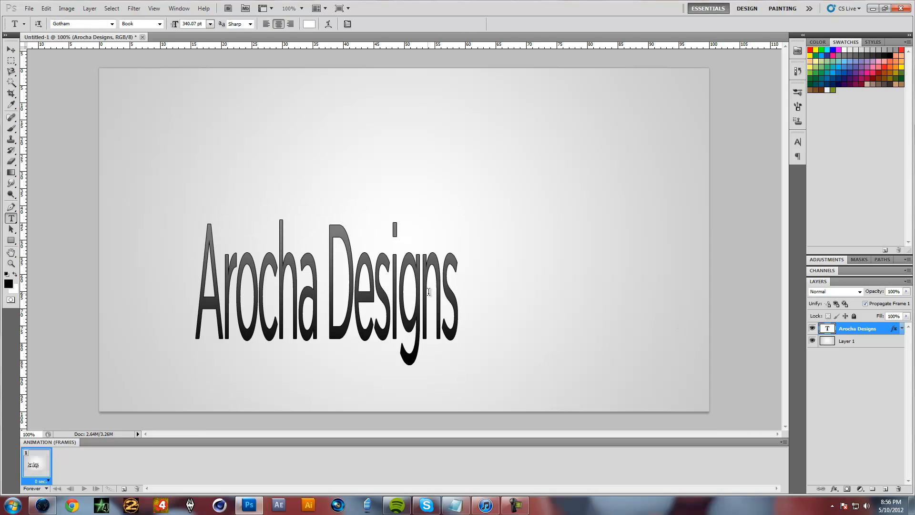
key(ctrl+z)
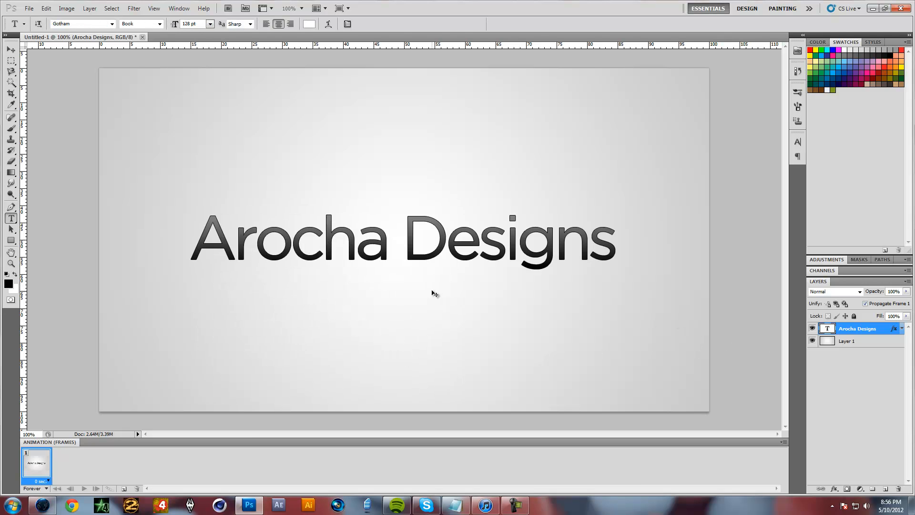
Scale the text proportionally to about 138% with Free Transform, centre it on the canvas and apply the transformation
key(ctrl+t)
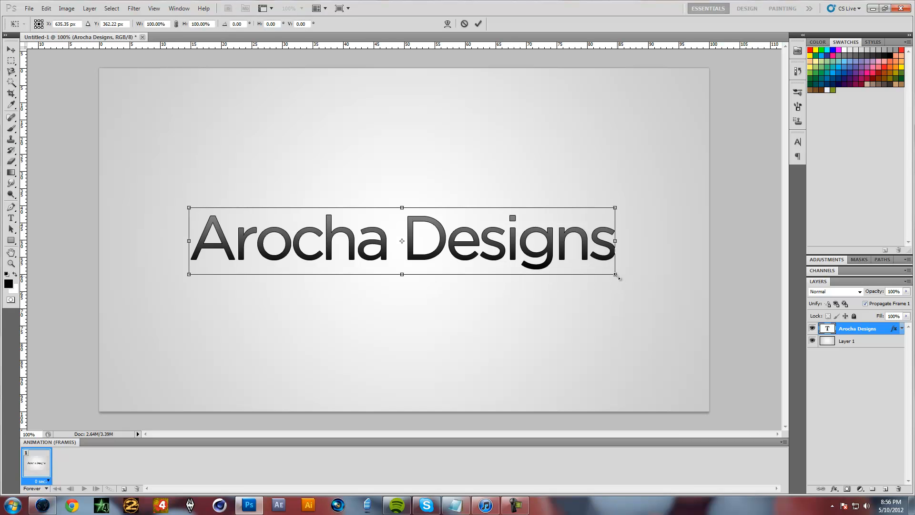
drag(616, 275, 732, 334)
drag(657, 258, 595, 210)
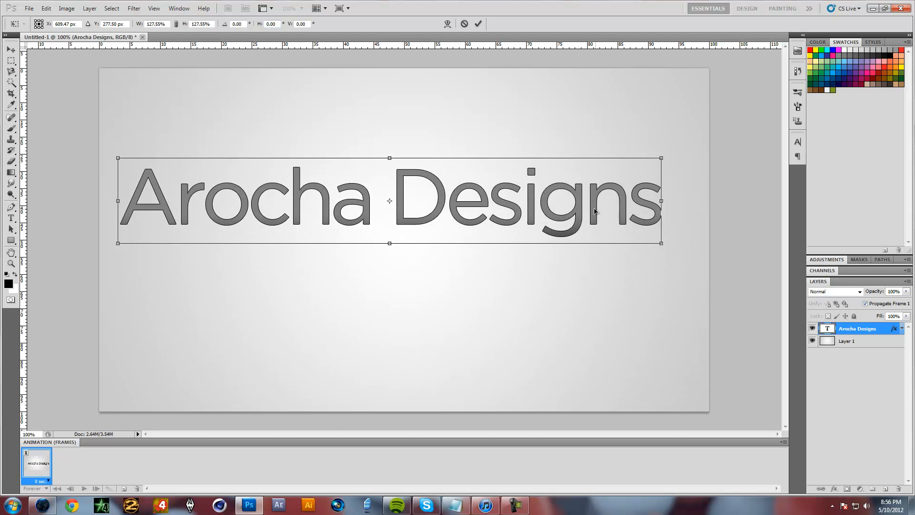
drag(662, 244, 705, 268)
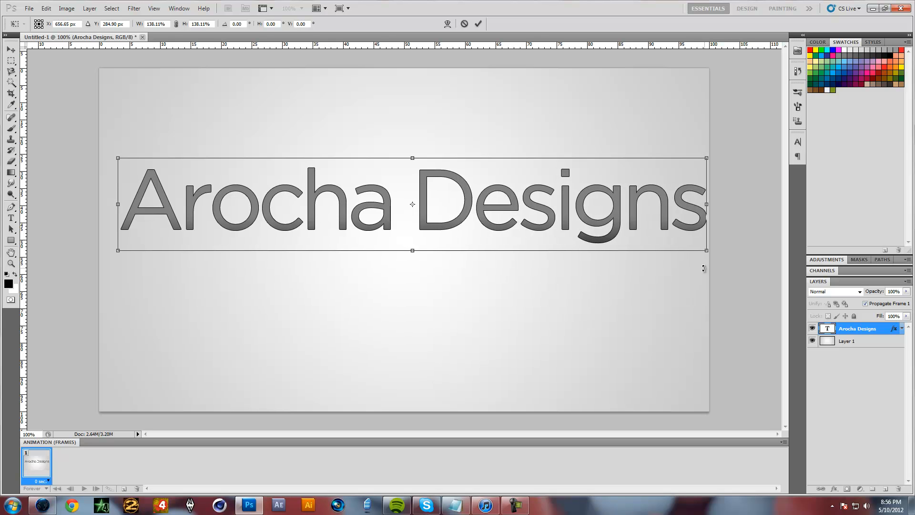
drag(566, 224, 559, 261)
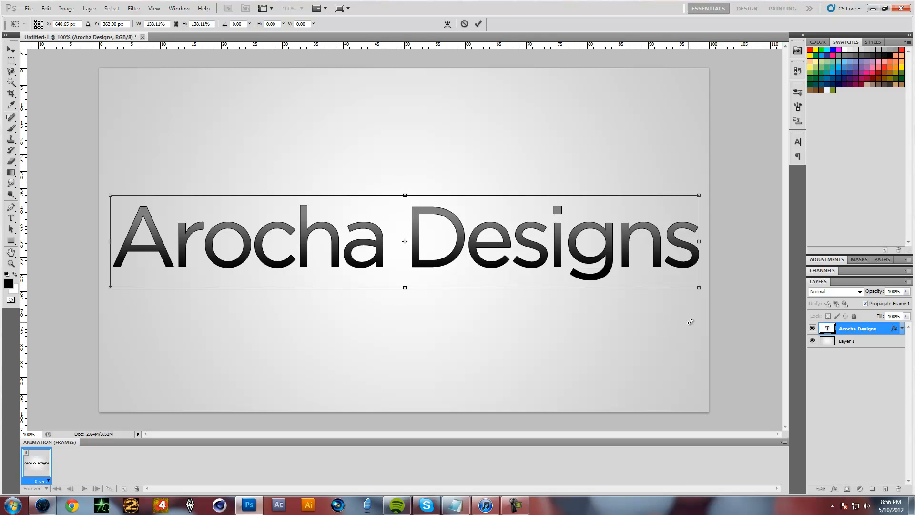
drag(701, 318, 674, 323)
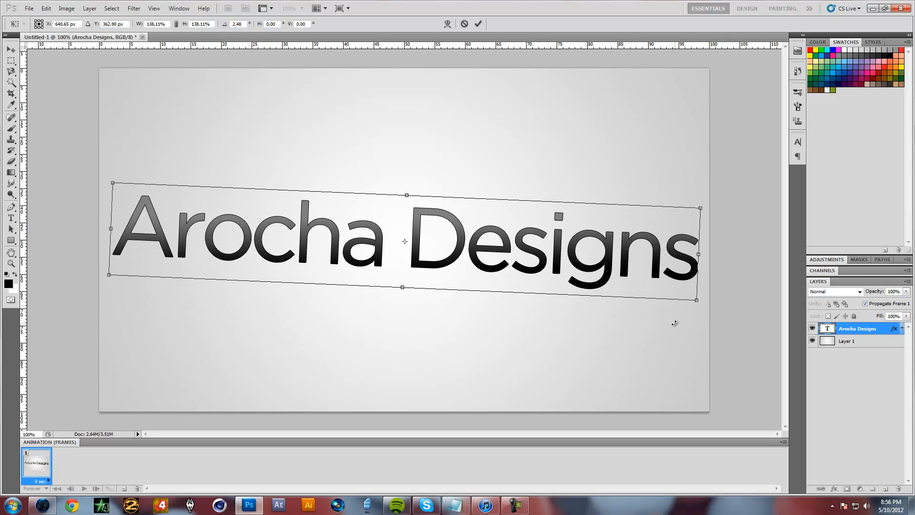
key(ctrl+z)
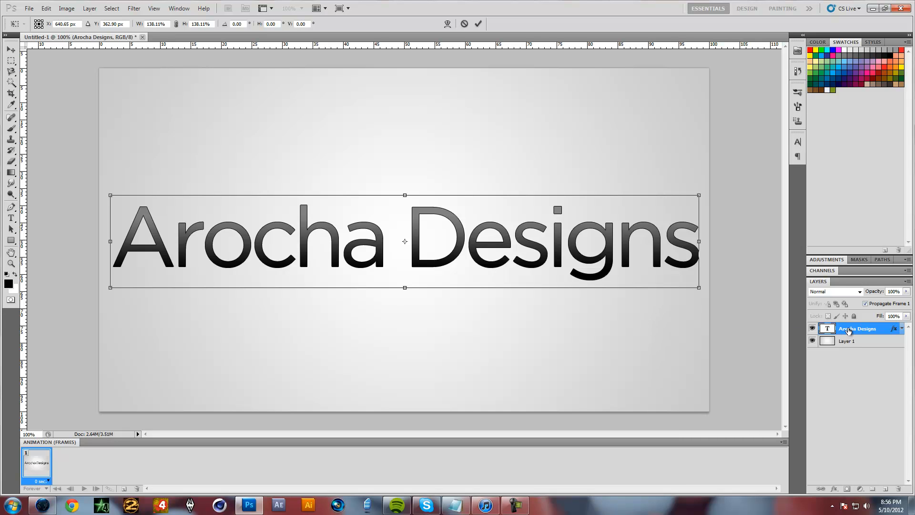
key(Return)
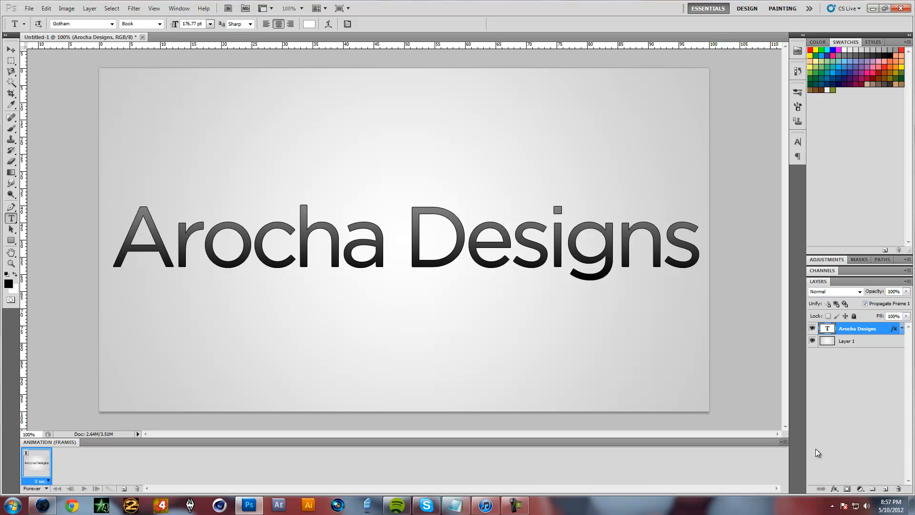
Add a new layer directly beneath the text layer and choose the Ellipse tool for drawing on it
click(885, 490)
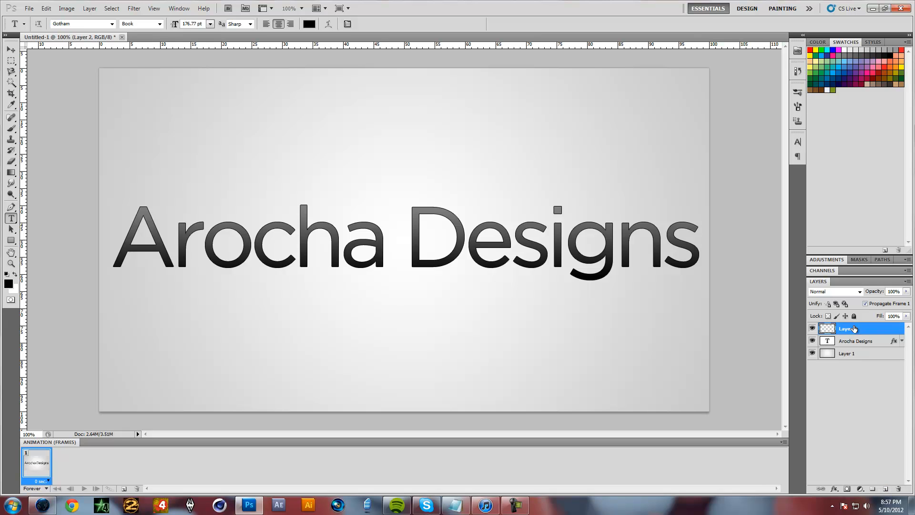
drag(855, 330, 861, 347)
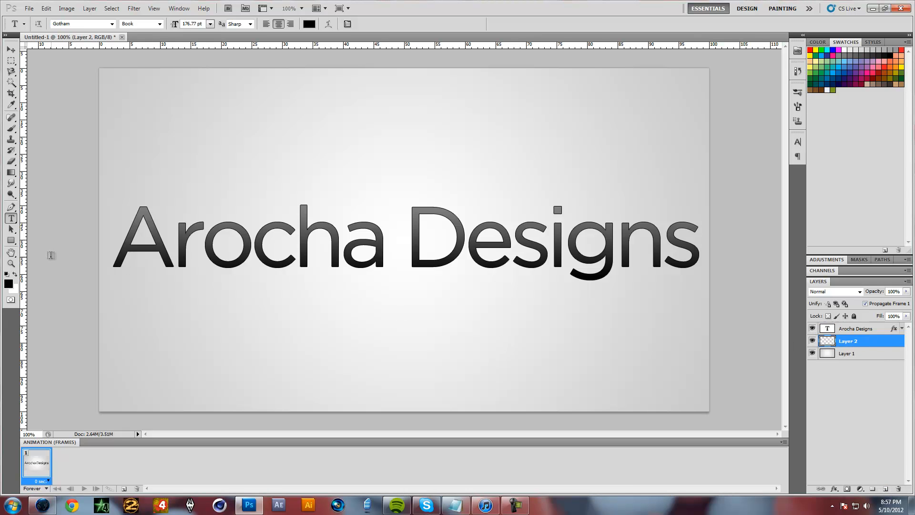
click(10, 241)
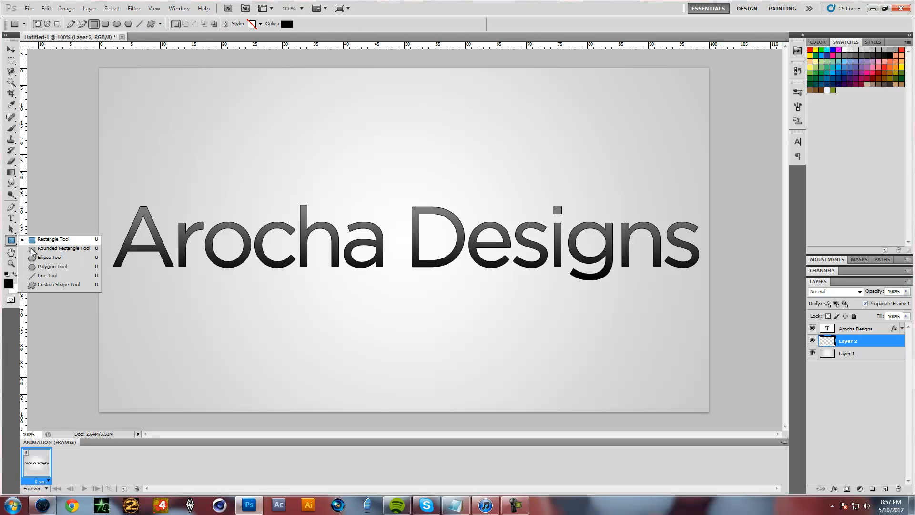
click(10, 240)
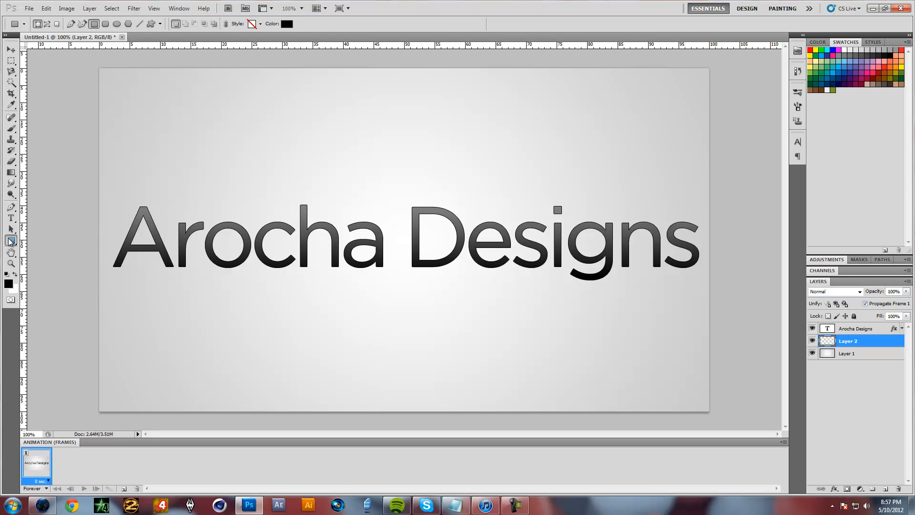
click(57, 262)
Set the ellipse's fill colour to white, ffffff
click(16, 275)
click(286, 23)
click(450, 320)
drag(398, 287, 366, 275)
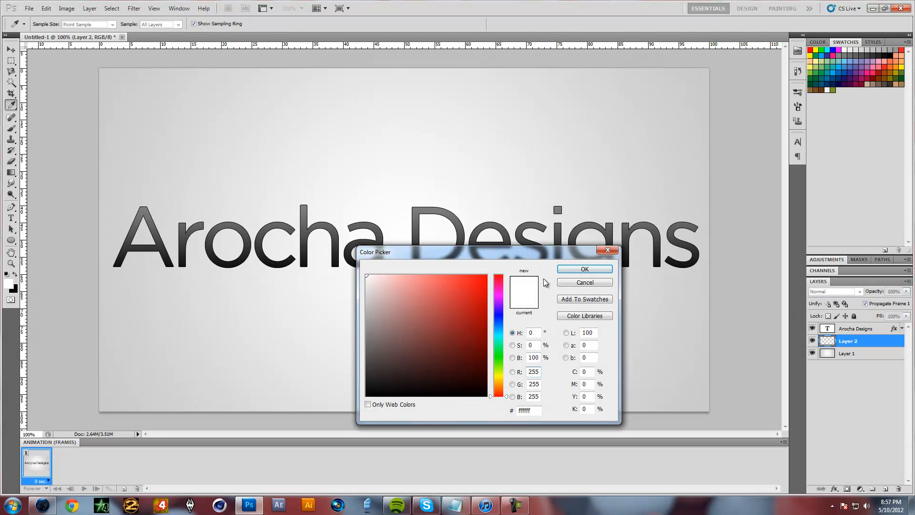
click(585, 269)
click(15, 276)
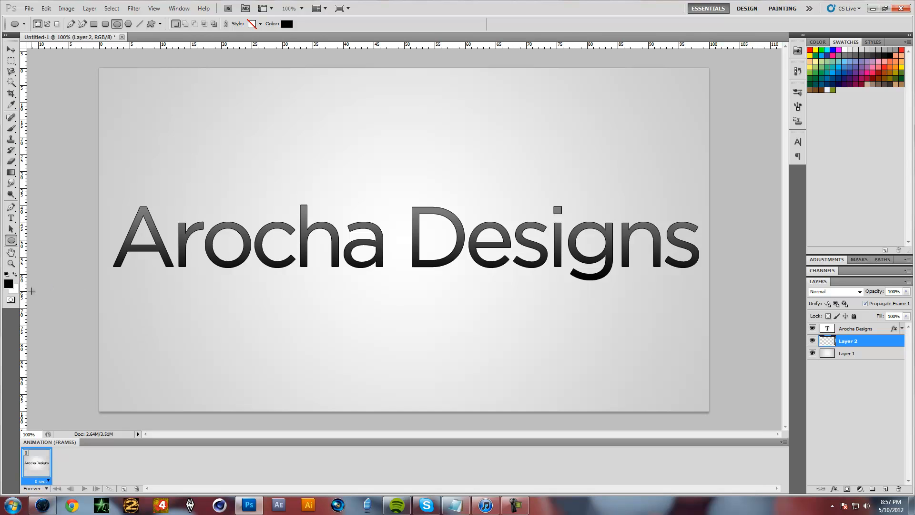
click(287, 26)
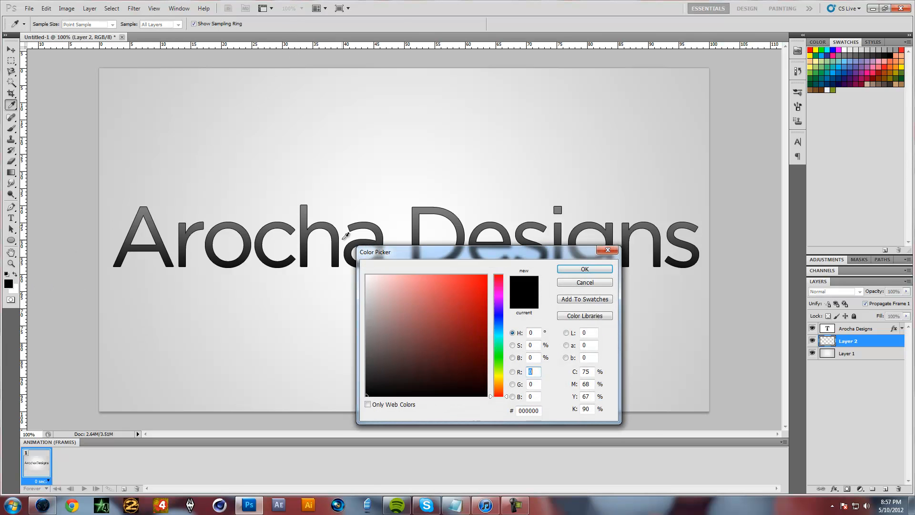
drag(408, 308, 293, 219)
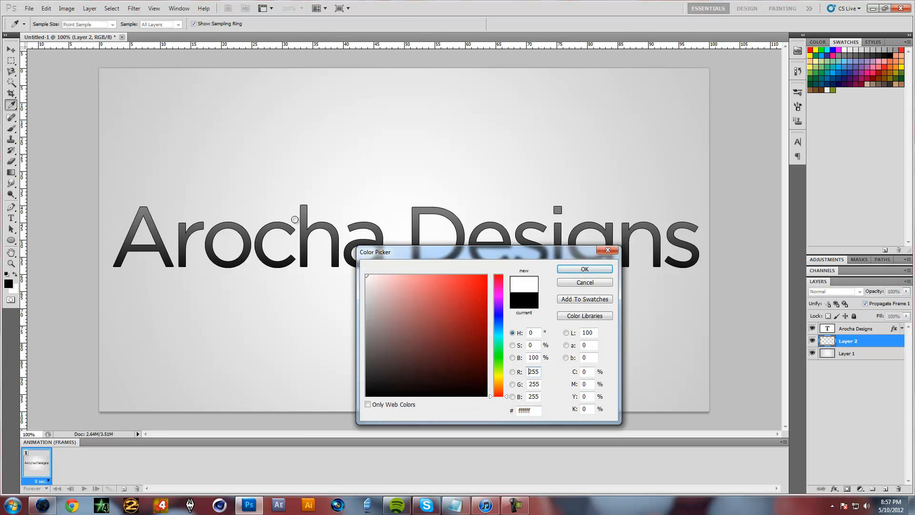
click(584, 269)
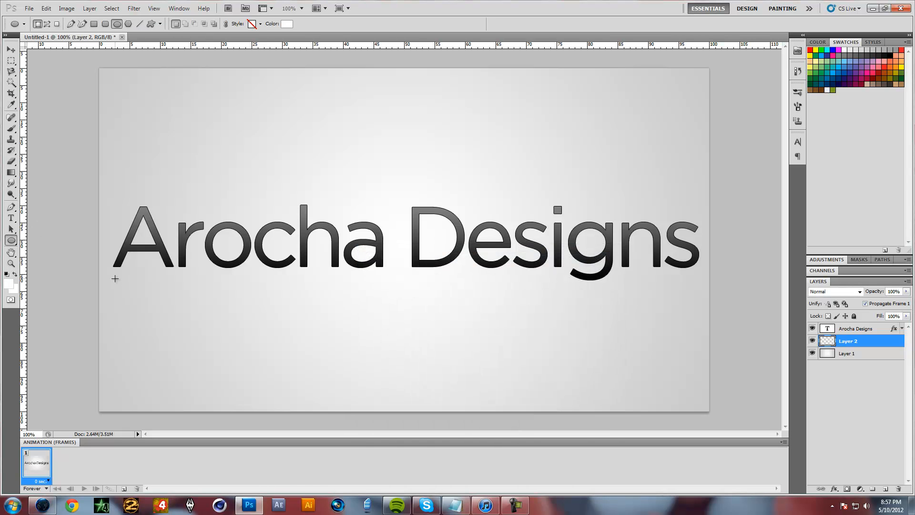
Draw a very thin white ellipse along the base of the text, spanning its full width, and deselect the shape layer
drag(111, 272, 697, 276)
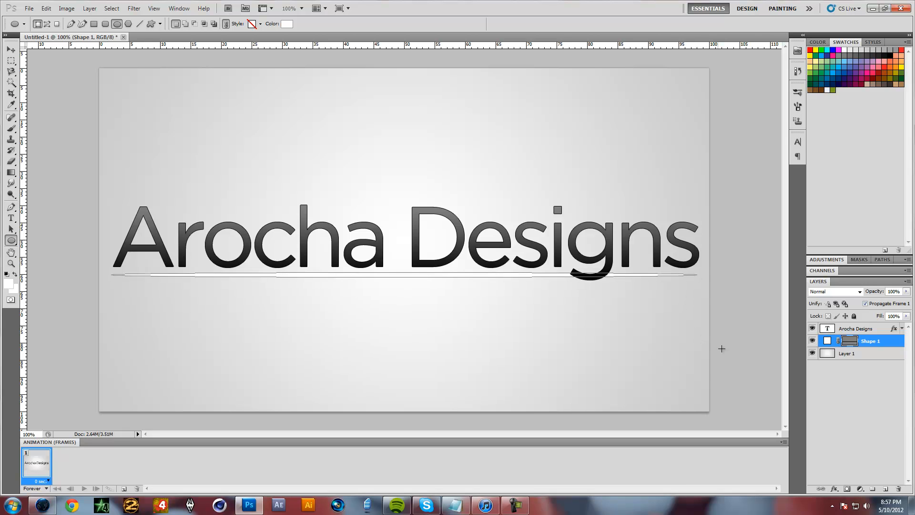
click(855, 390)
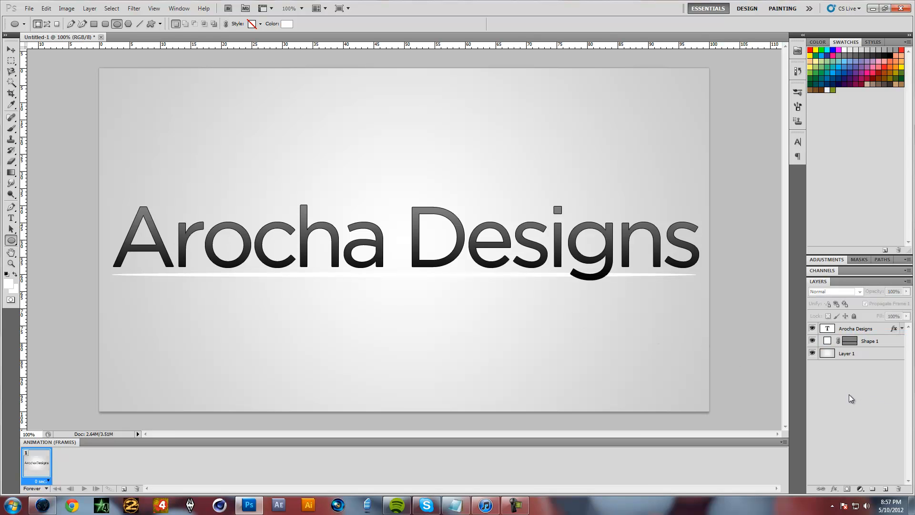
click(11, 50)
click(248, 291)
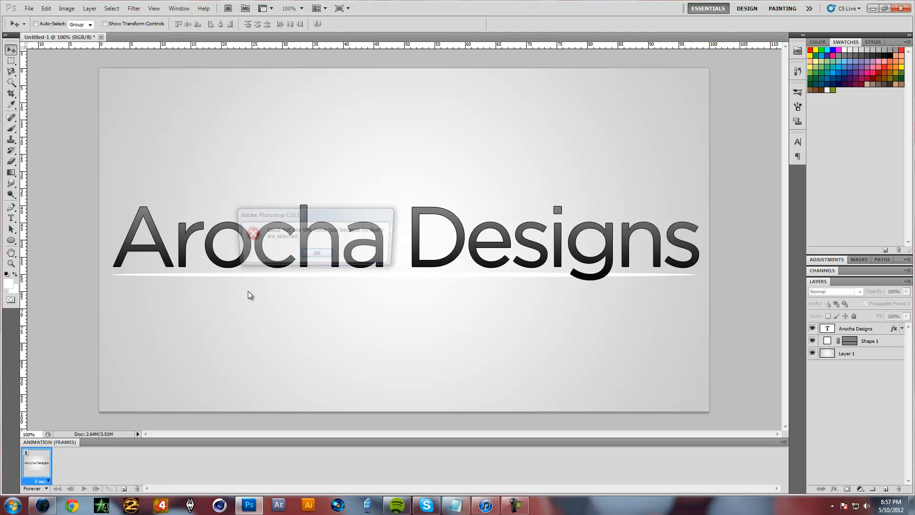
key(Return)
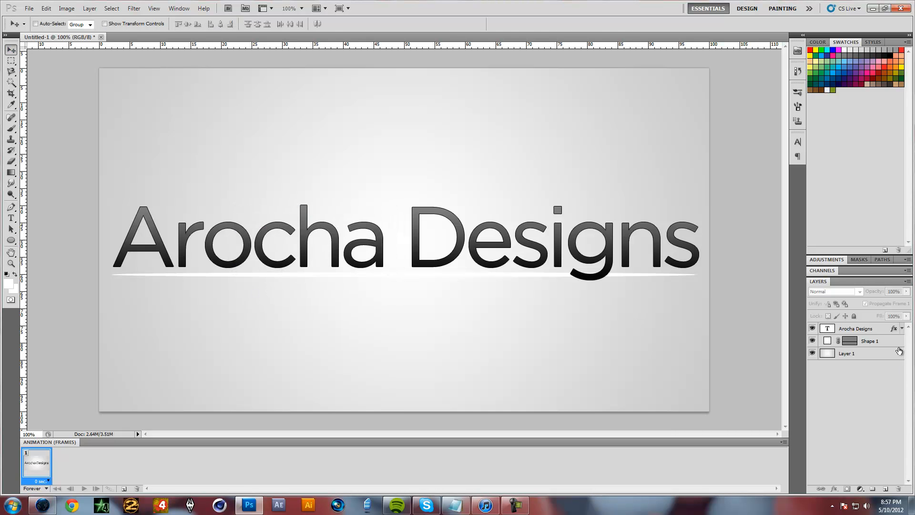
Rasterize the ellipse shape layer and apply a Gaussian Blur with a radius of 4.0 pixels to it
click(877, 342)
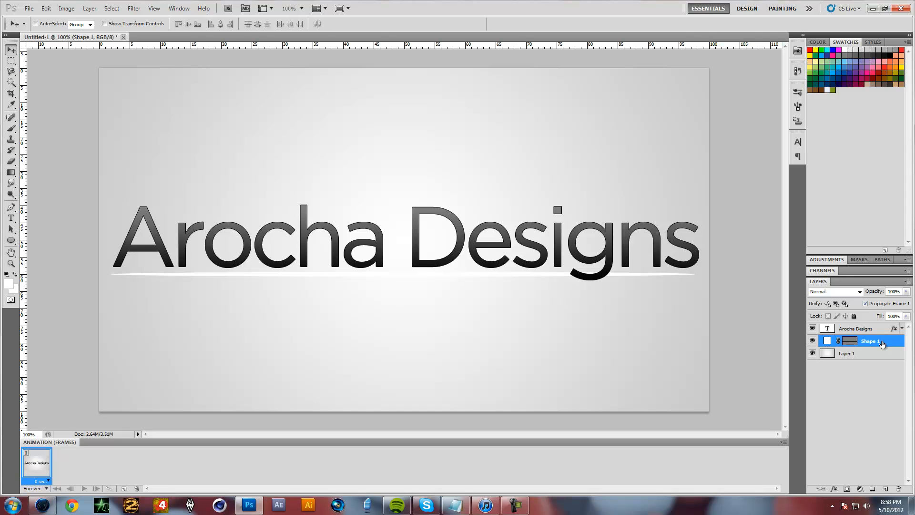
click(135, 9)
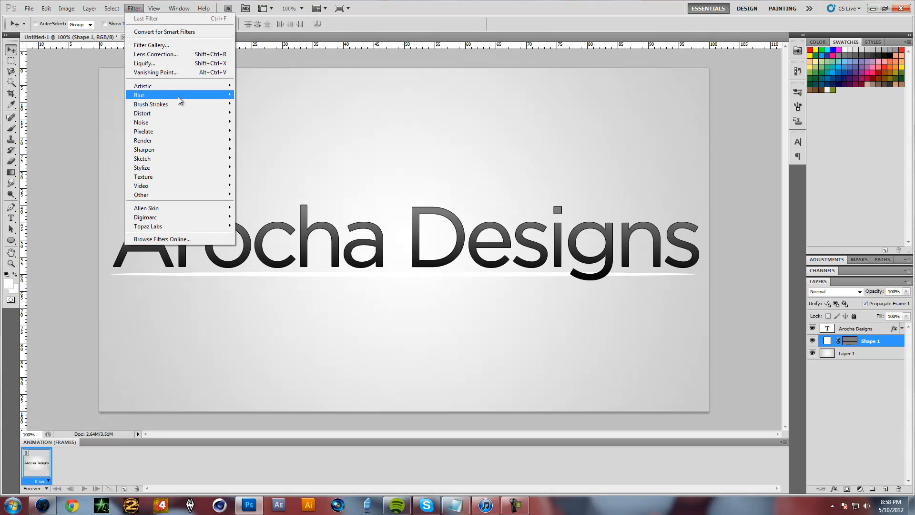
mouse_move(178, 96)
click(270, 130)
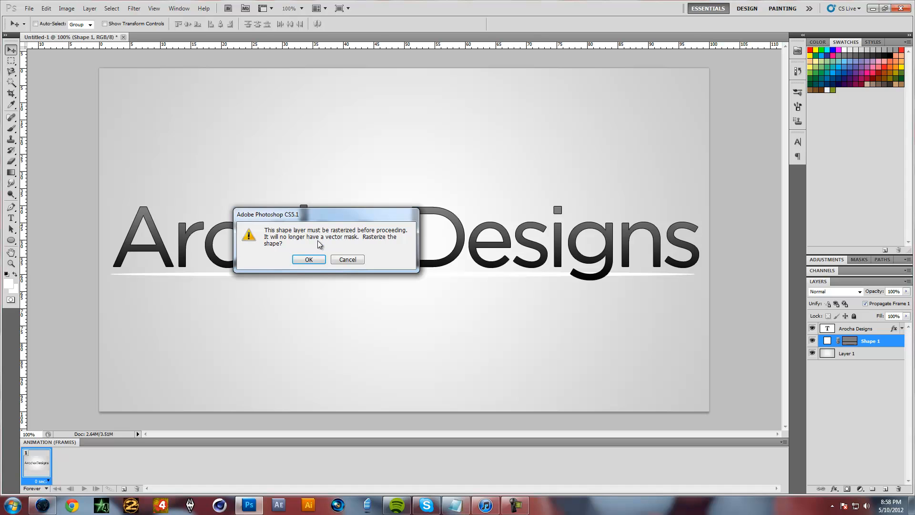
drag(320, 215, 610, 279)
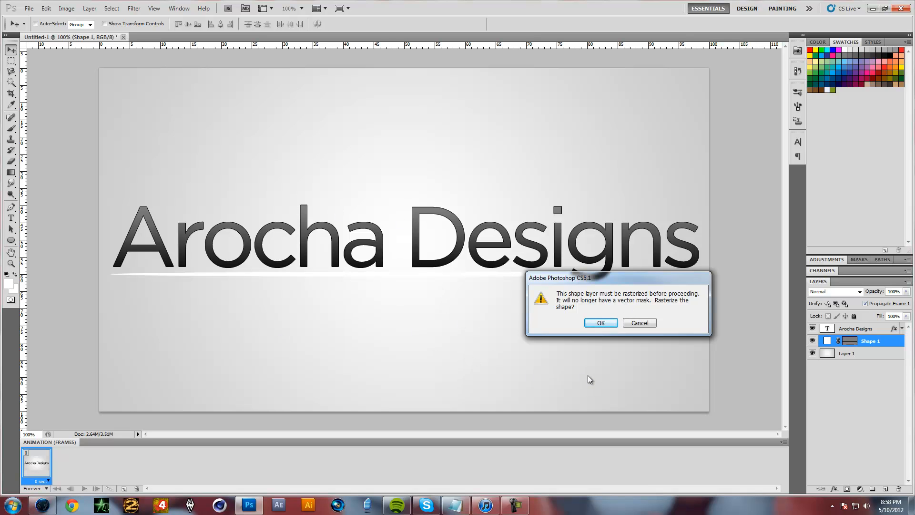
click(601, 323)
drag(545, 232, 472, 224)
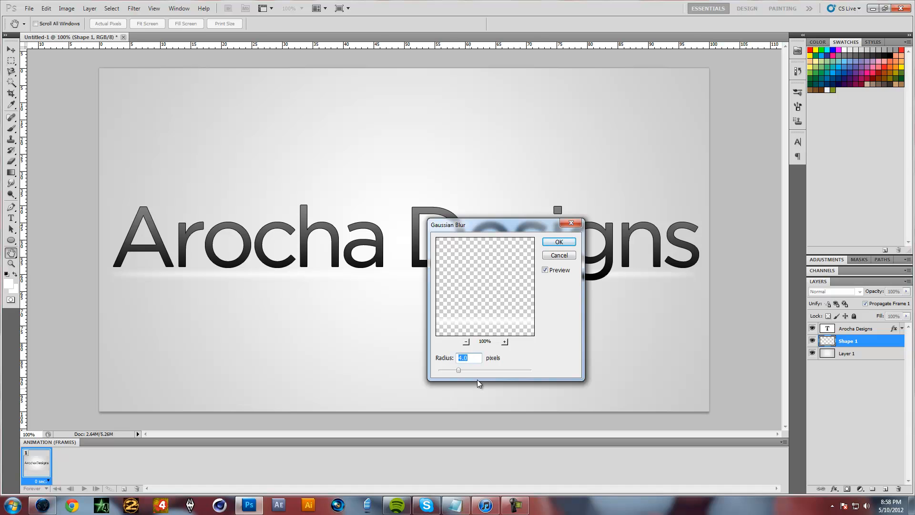
click(553, 242)
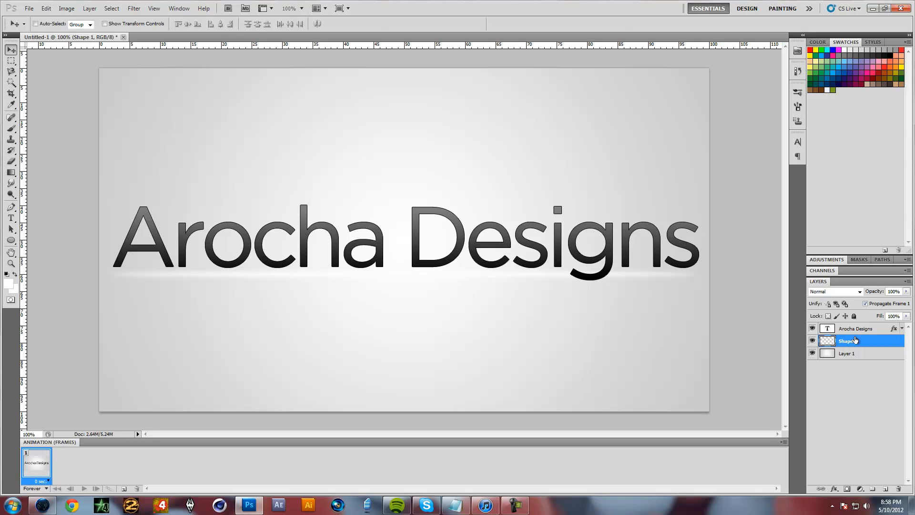
click(133, 12)
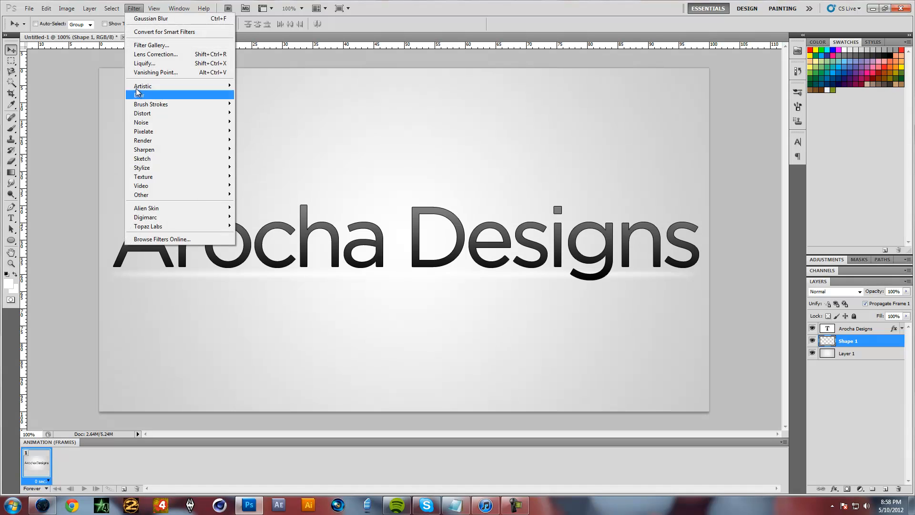
mouse_move(169, 93)
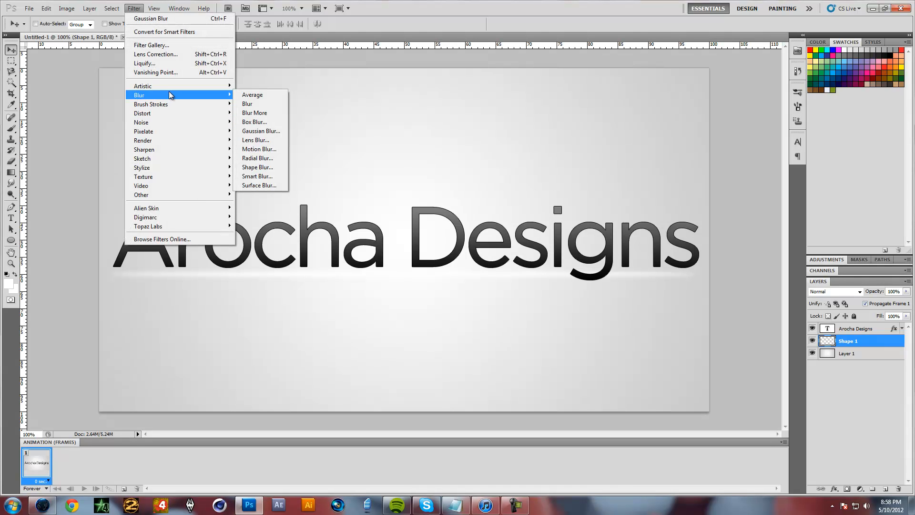
click(261, 131)
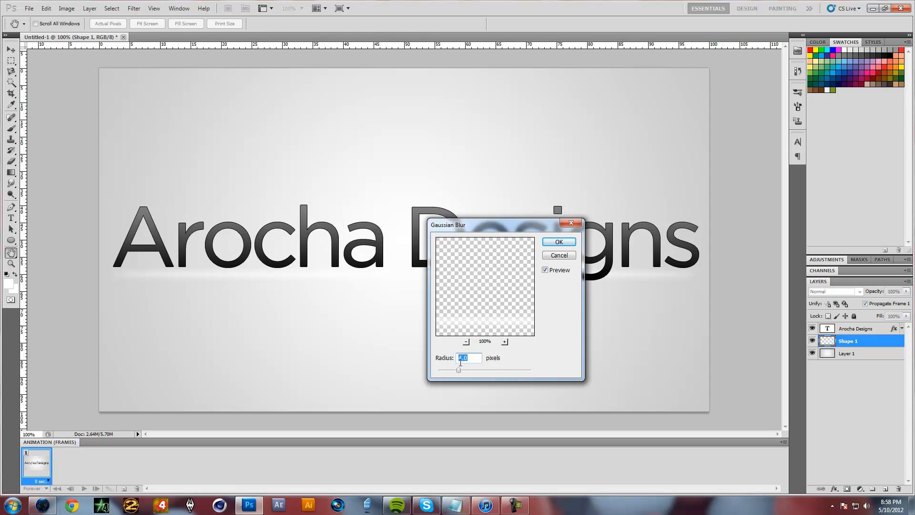
click(569, 258)
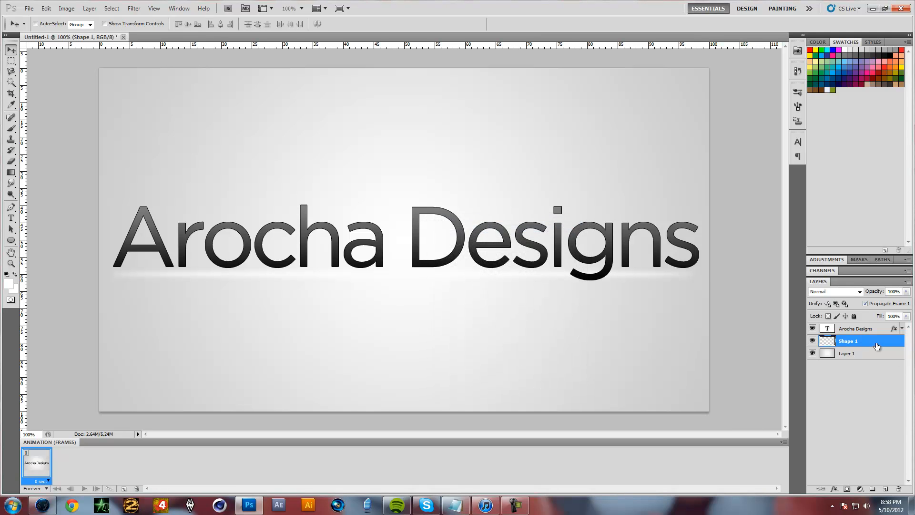
Apply a black (000000) Color Overlay layer style to the blurred ellipse layer
double_click(872, 342)
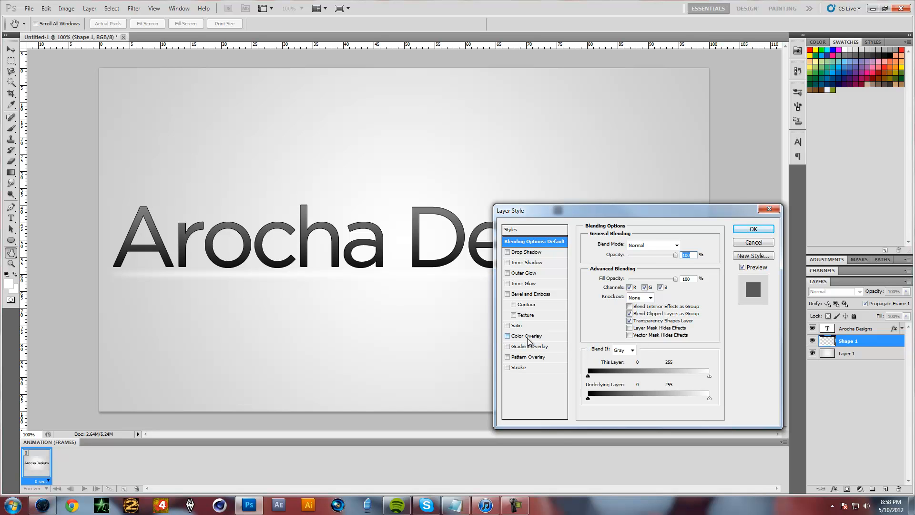
click(513, 336)
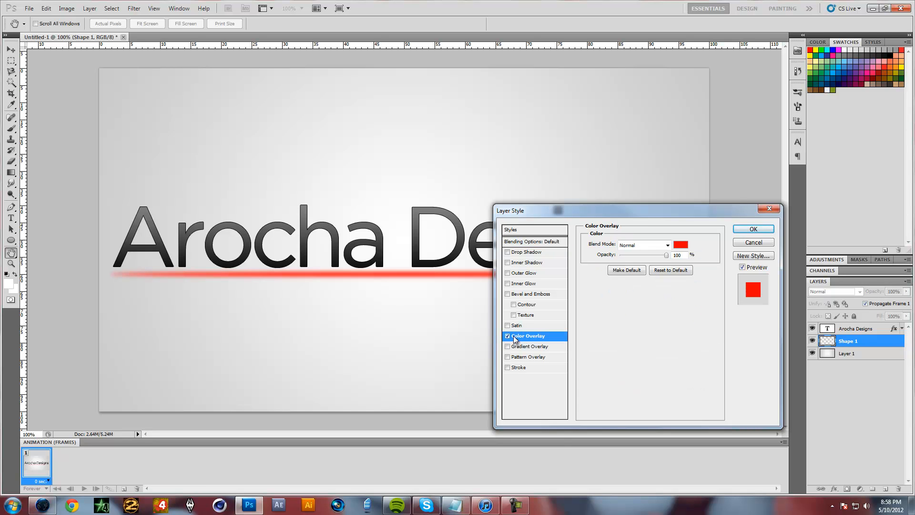
click(681, 244)
click(408, 331)
drag(396, 348, 335, 449)
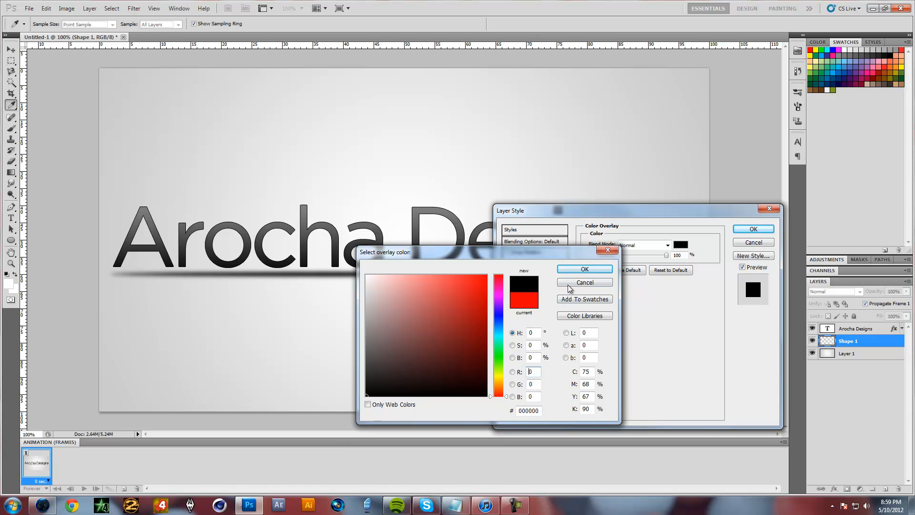
click(585, 271)
click(752, 229)
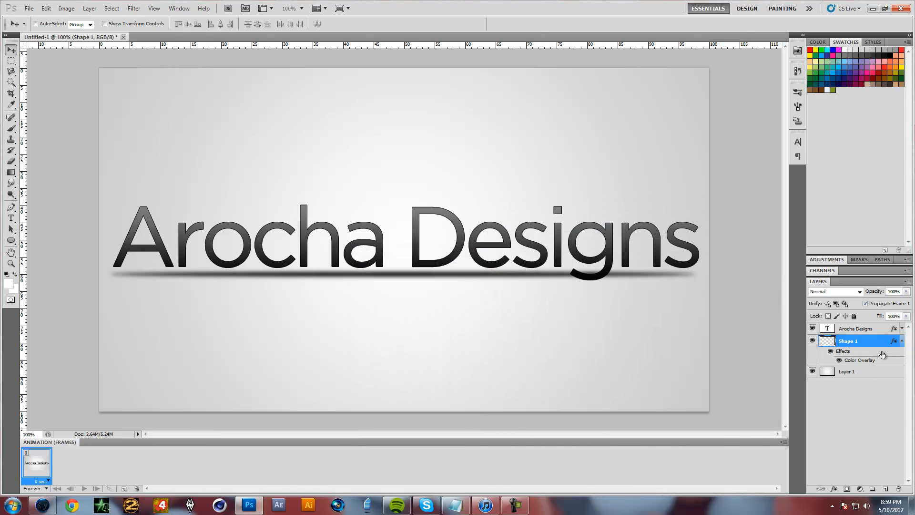
Lower the blurred ellipse layer's opacity to 42%, deselect it and collapse its effects list
click(906, 292)
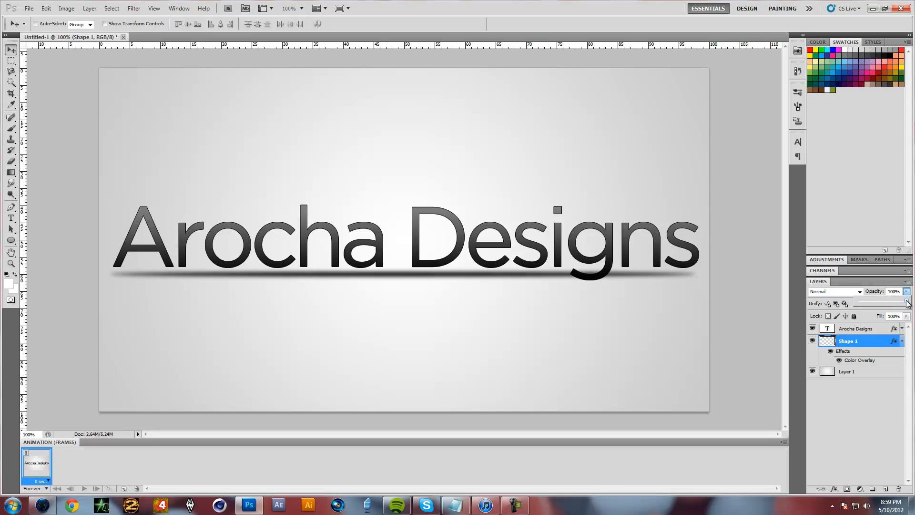
click(906, 293)
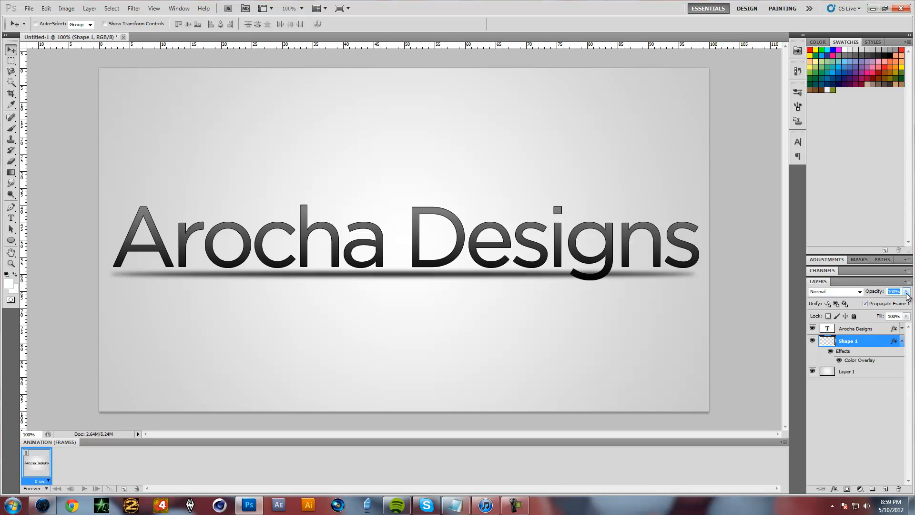
click(906, 292)
drag(907, 303, 881, 308)
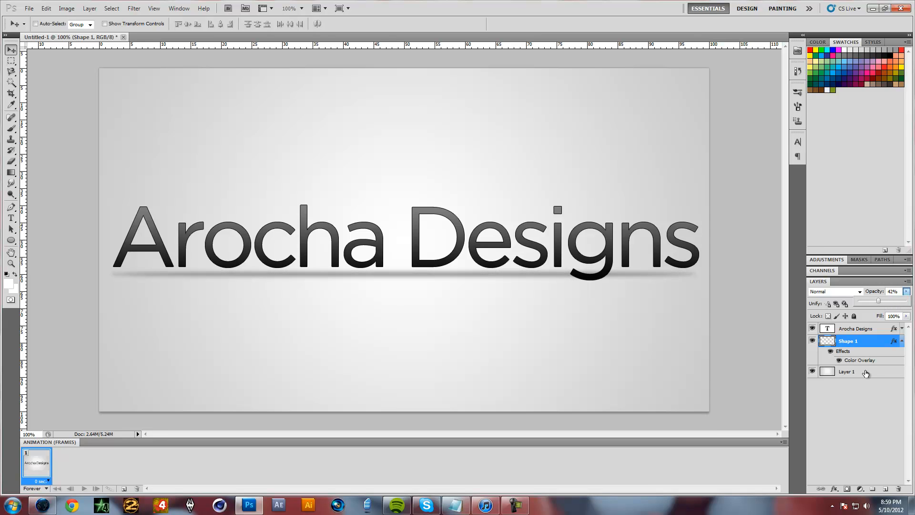
click(861, 418)
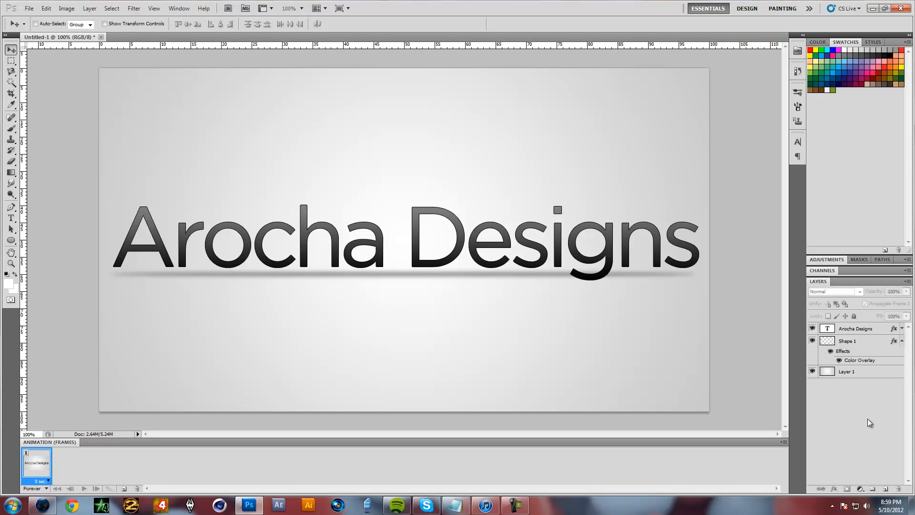
click(901, 341)
Centre the Arocha Designs text layer vertically and horizontally on the whole canvas, and clear the selection
click(858, 330)
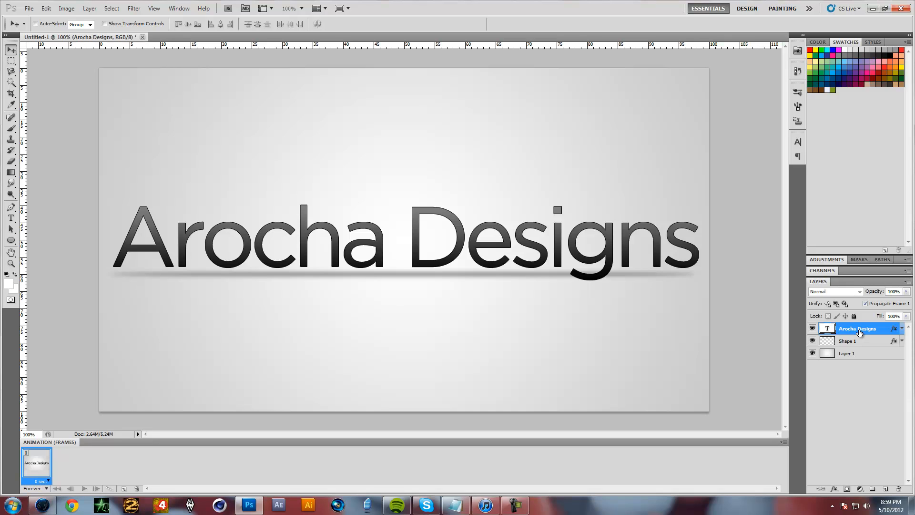
key(ctrl+a)
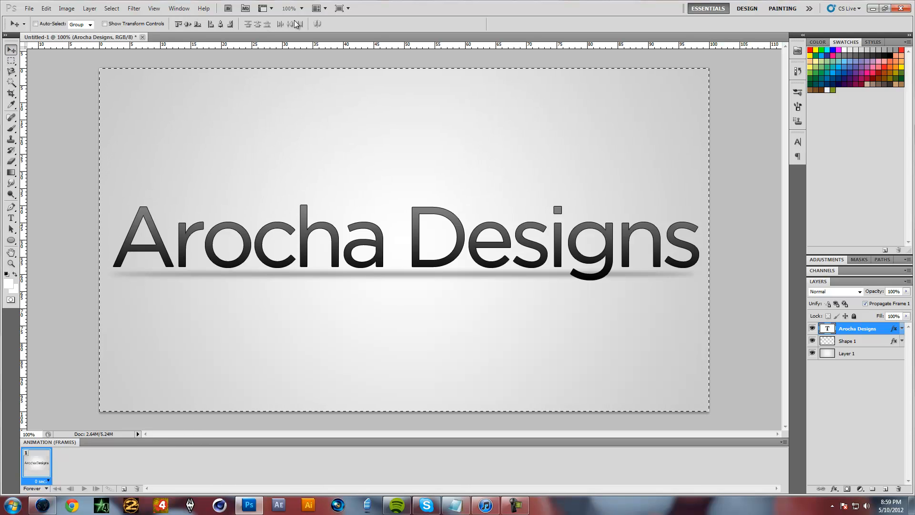
click(178, 24)
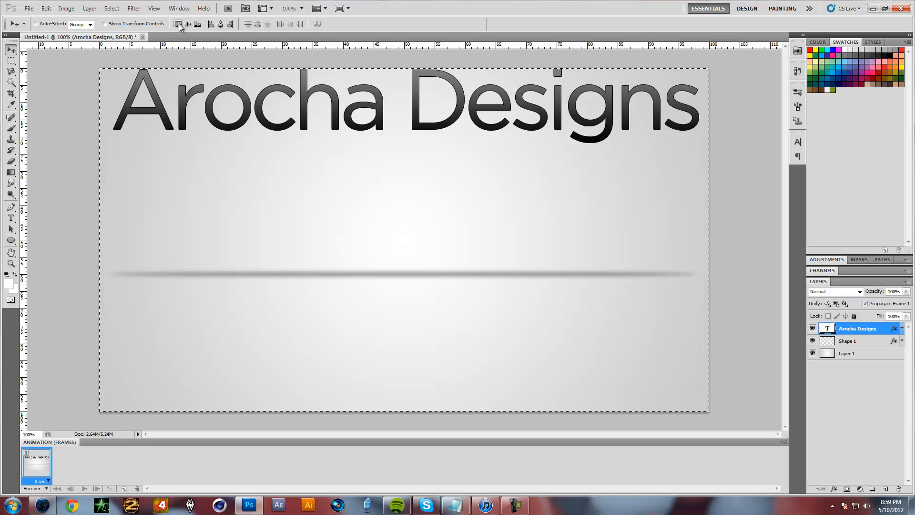
click(187, 24)
click(198, 24)
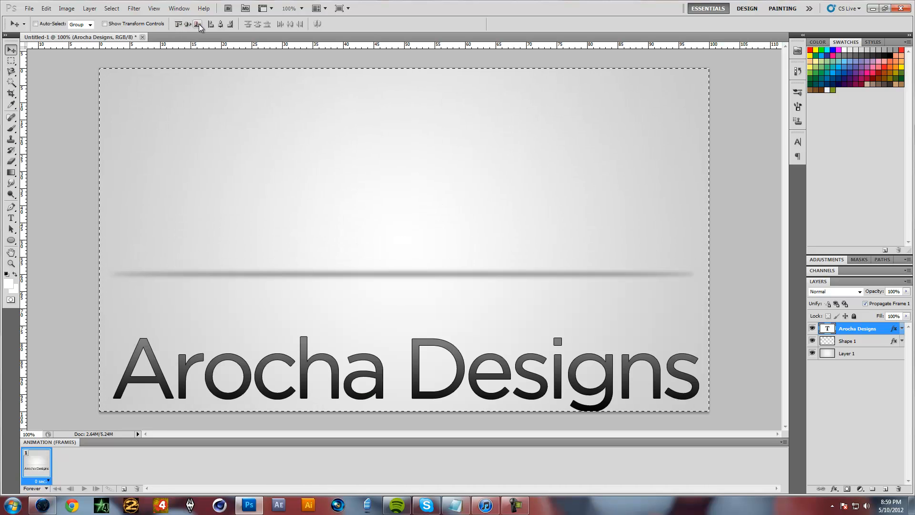
click(189, 25)
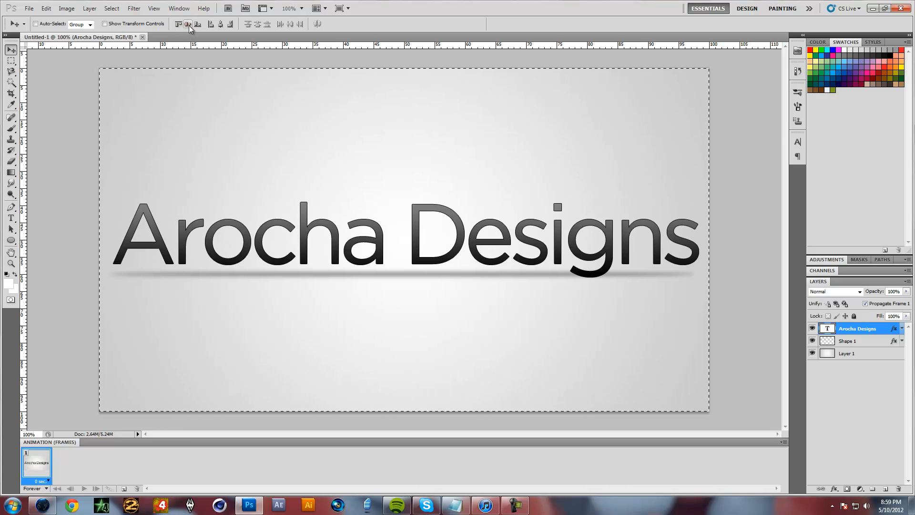
click(221, 25)
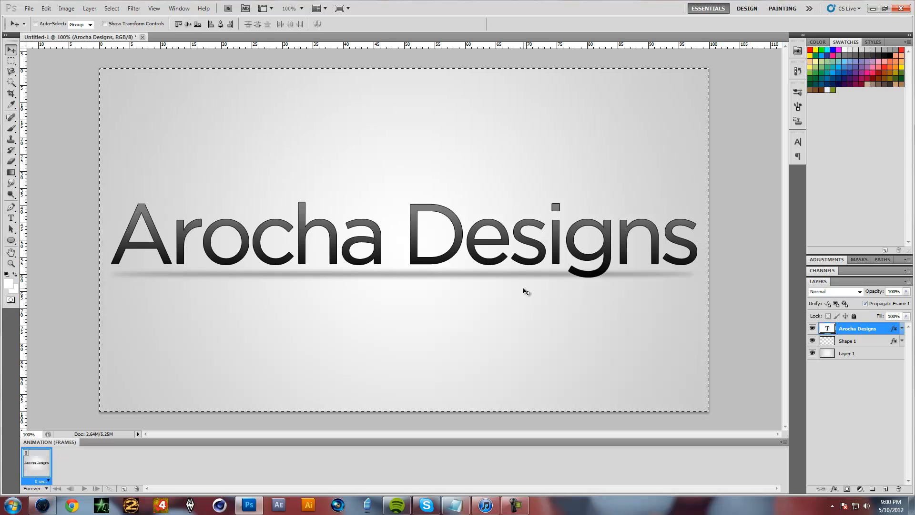
key(ctrl+d)
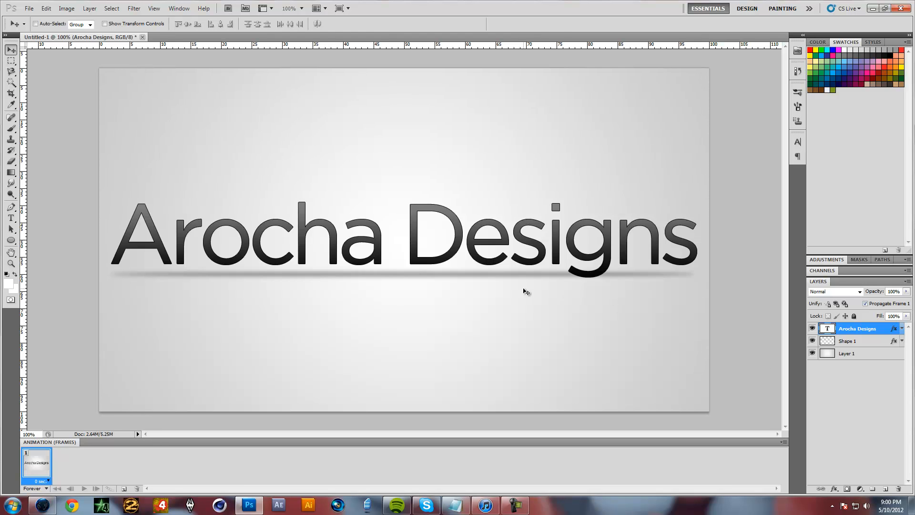
Rename the blurred ellipse layer as Shadow
click(860, 342)
double_click(848, 341)
text(S)
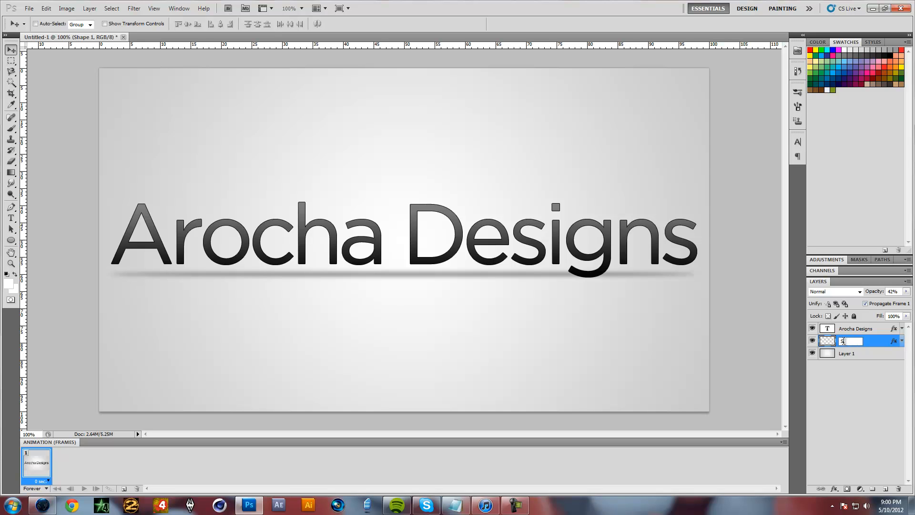
text(hadow)
key(Return)
Nudge the shadow slightly to line it up just beneath the centred text, and deselect the layer
key(Up)
key(Up)
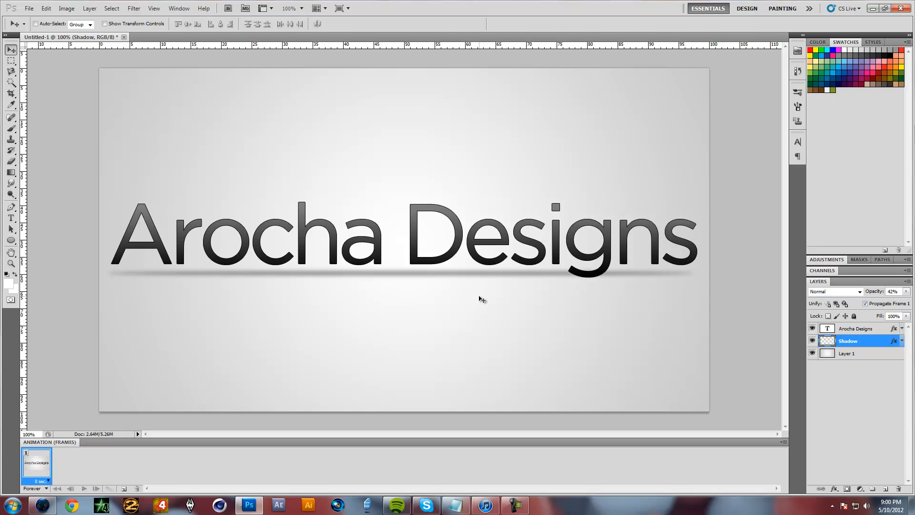
key(Down)
key(Down)
key(Down)
key(Down)
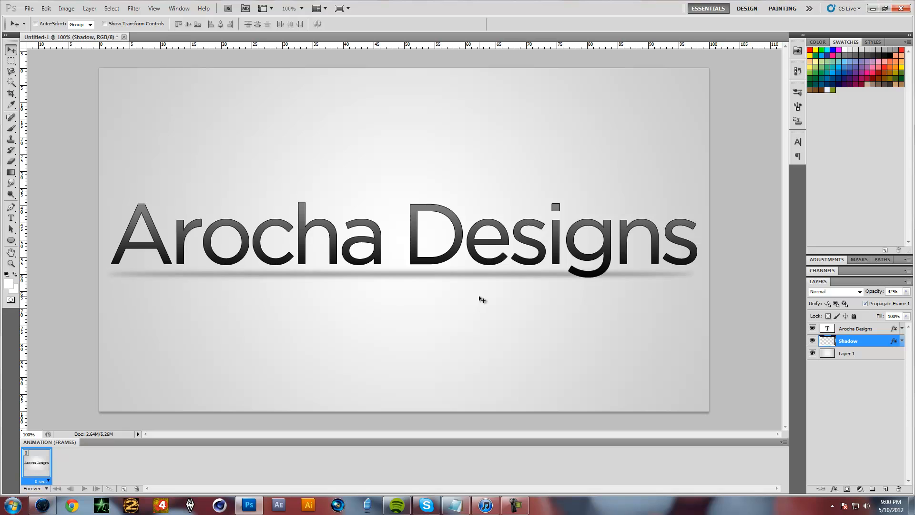
key(Up)
click(848, 407)
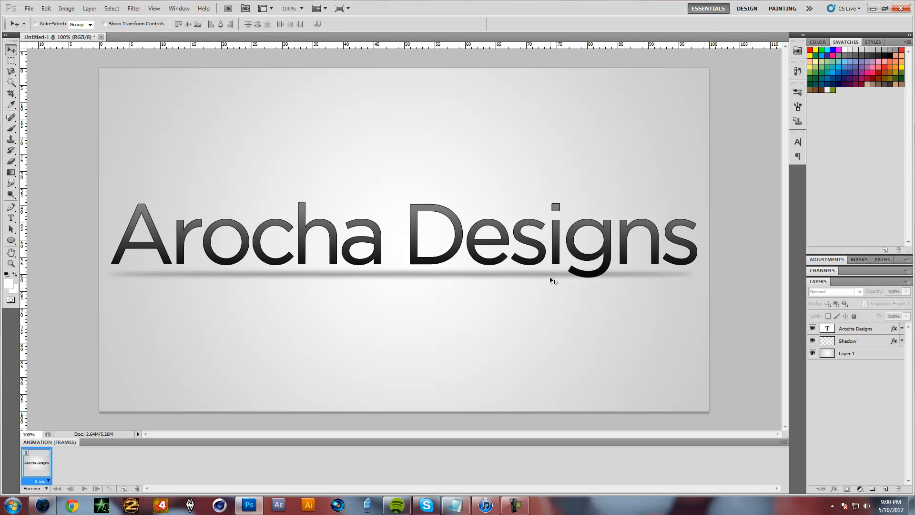
Start saving the document and create a Desktop folder named Logo_Tutorial as its save location
key(ctrl+s)
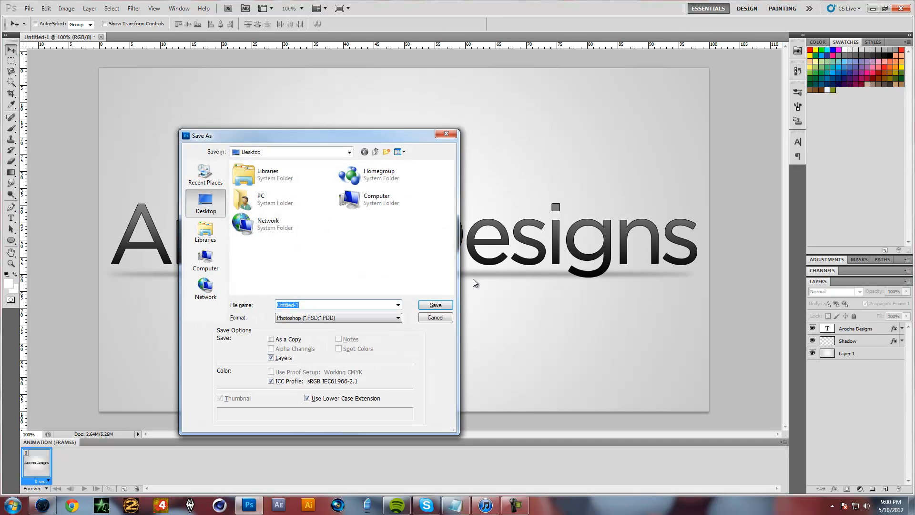
right_click(275, 247)
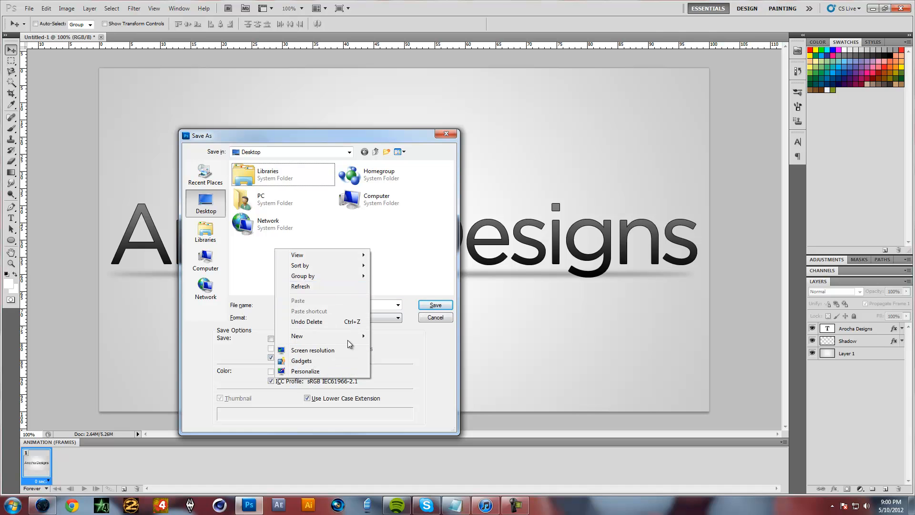
mouse_move(355, 342)
click(385, 337)
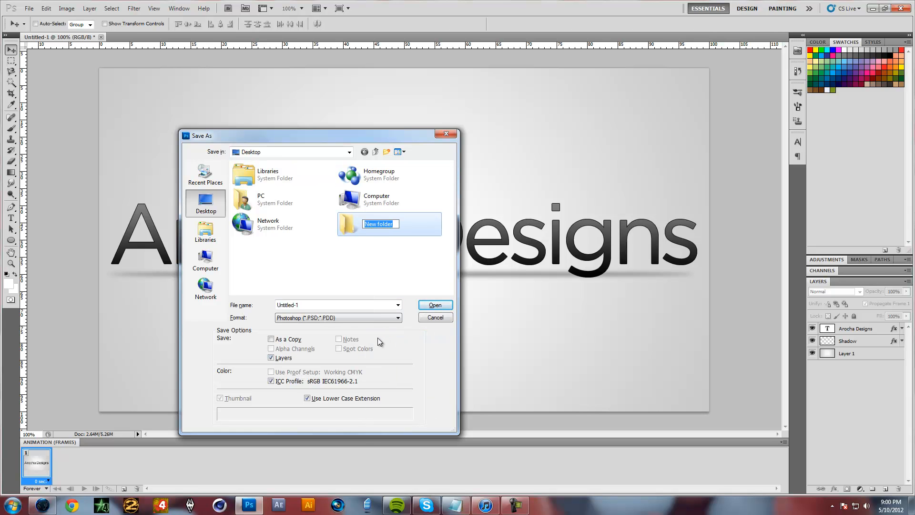
text(Logo_Tutorial)
key(Return)
double_click(356, 227)
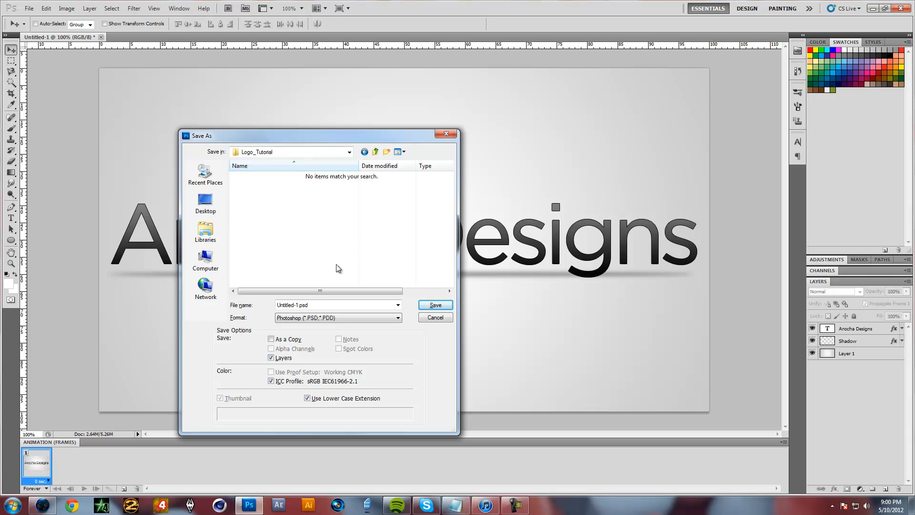
Save the document as Logo in Photoshop PSD format with Maximize Compatibility enabled
drag(319, 133, 589, 126)
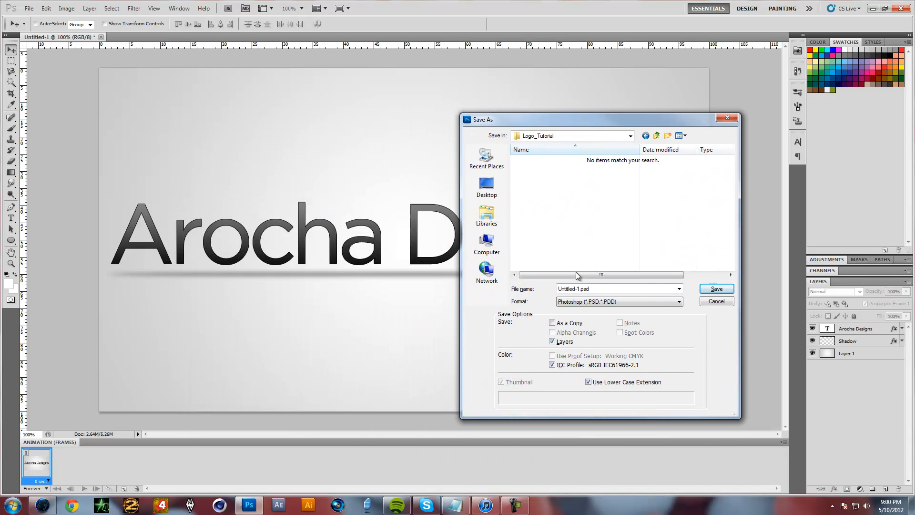
double_click(607, 290)
text(Logo)
key(Return)
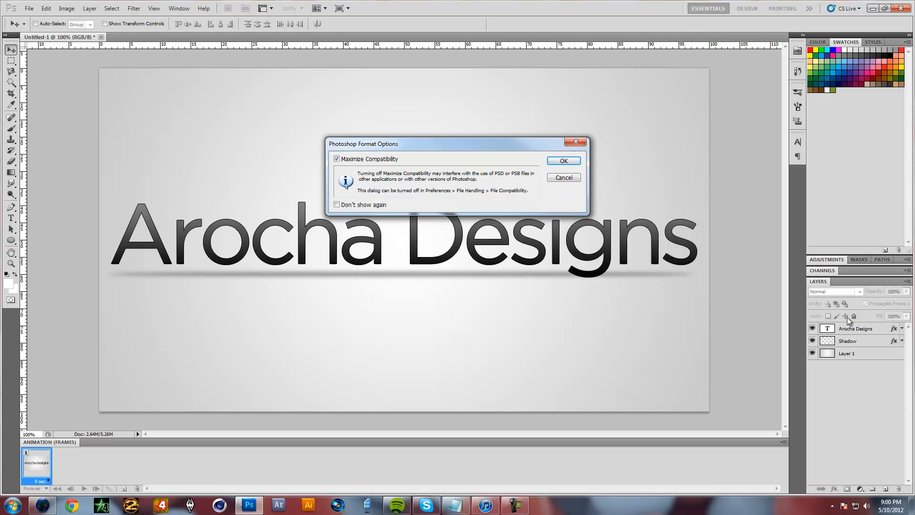
drag(431, 142, 449, 326)
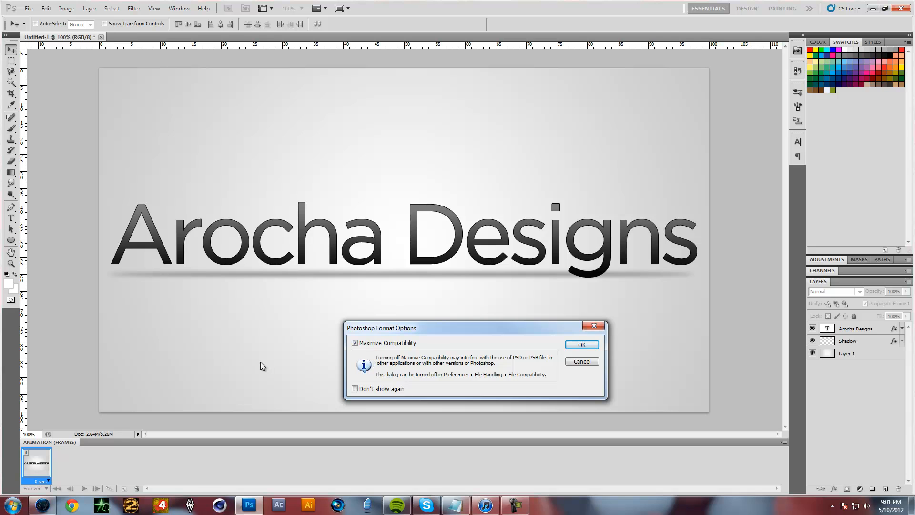
click(590, 345)
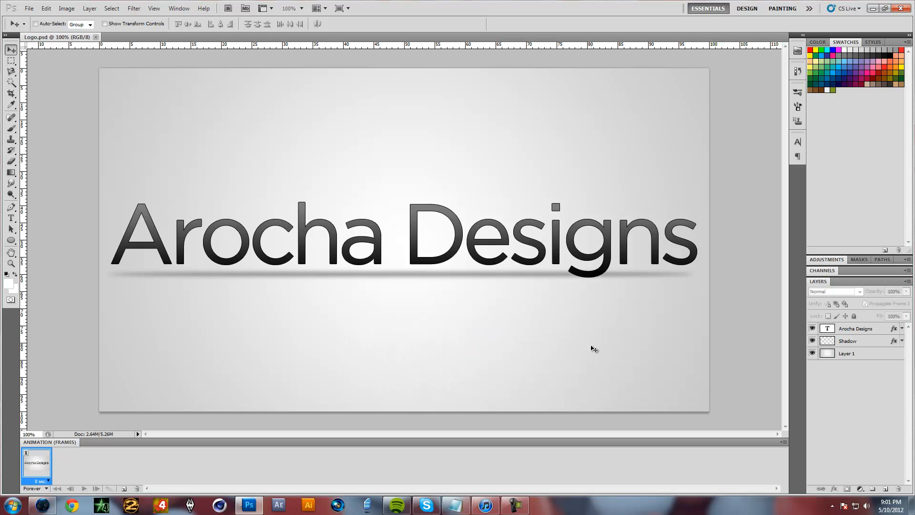